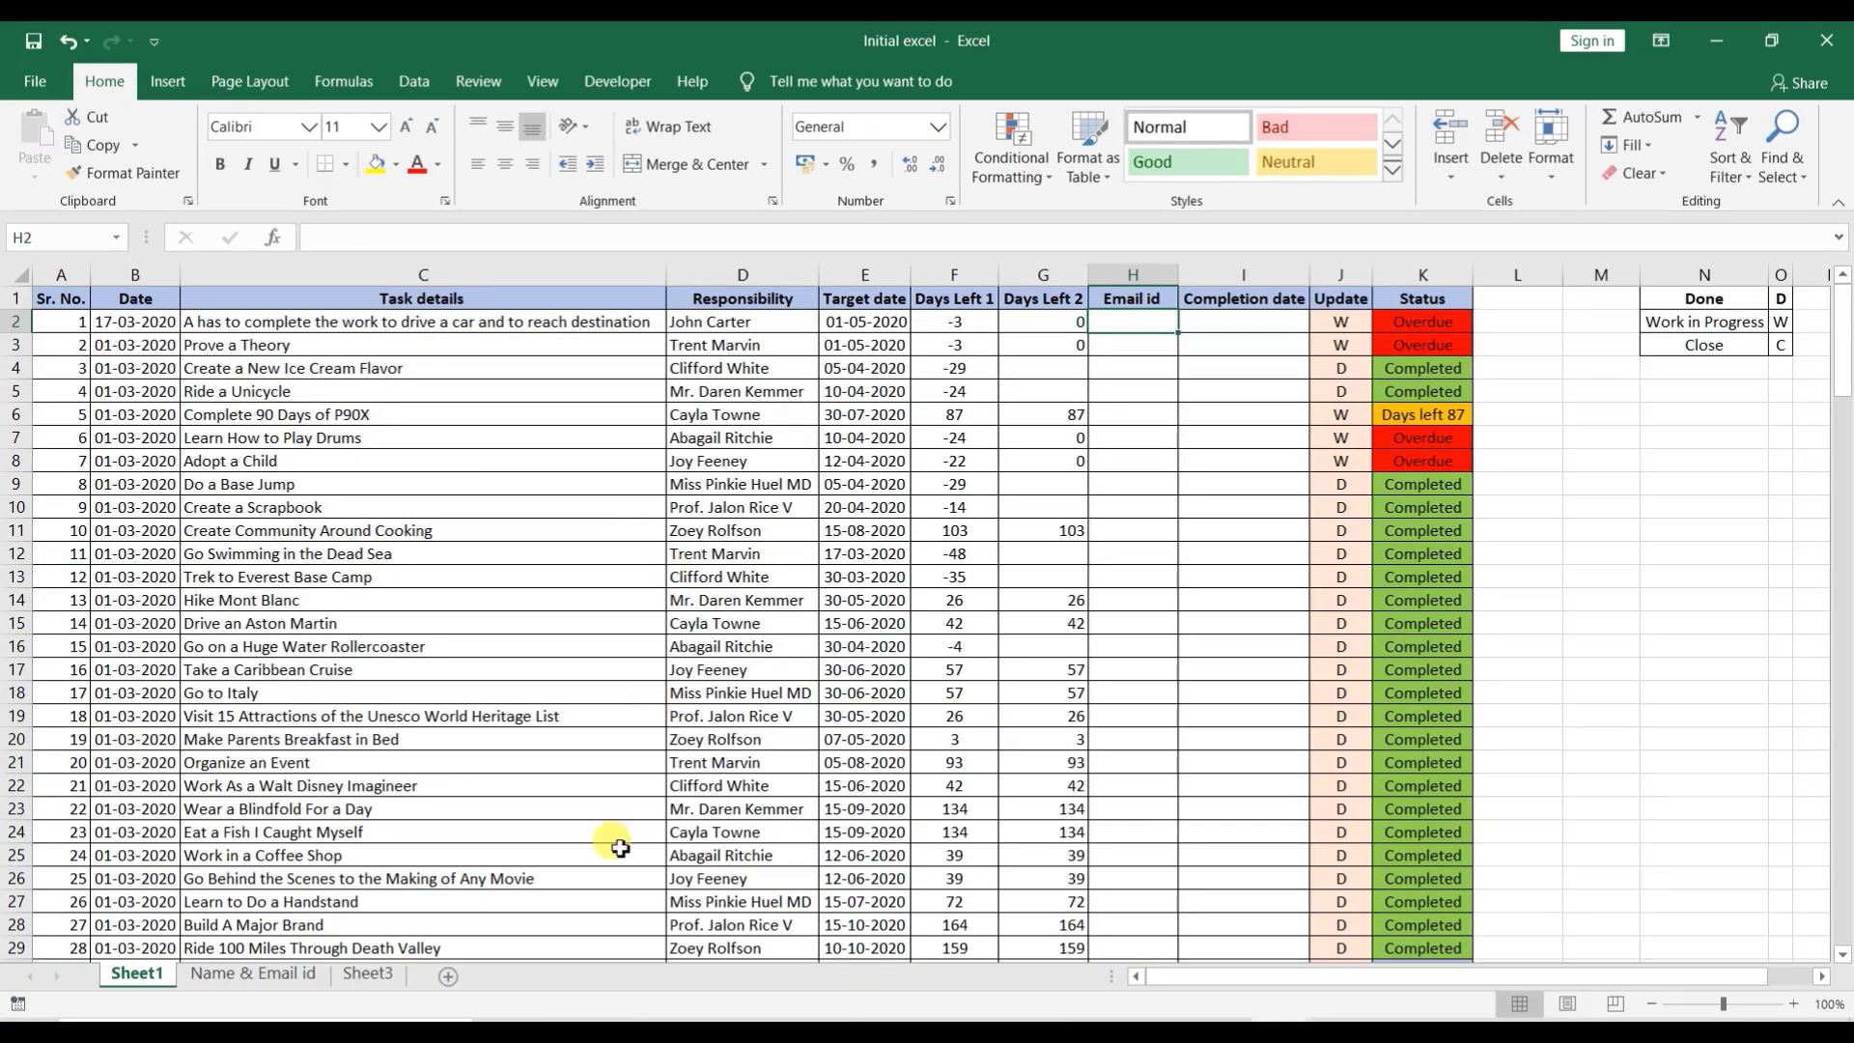
# Step: Look over the task list on Sheet1, the Name & Email id sheet and the marks table on Sheet3
pyautogui.click(367, 973)
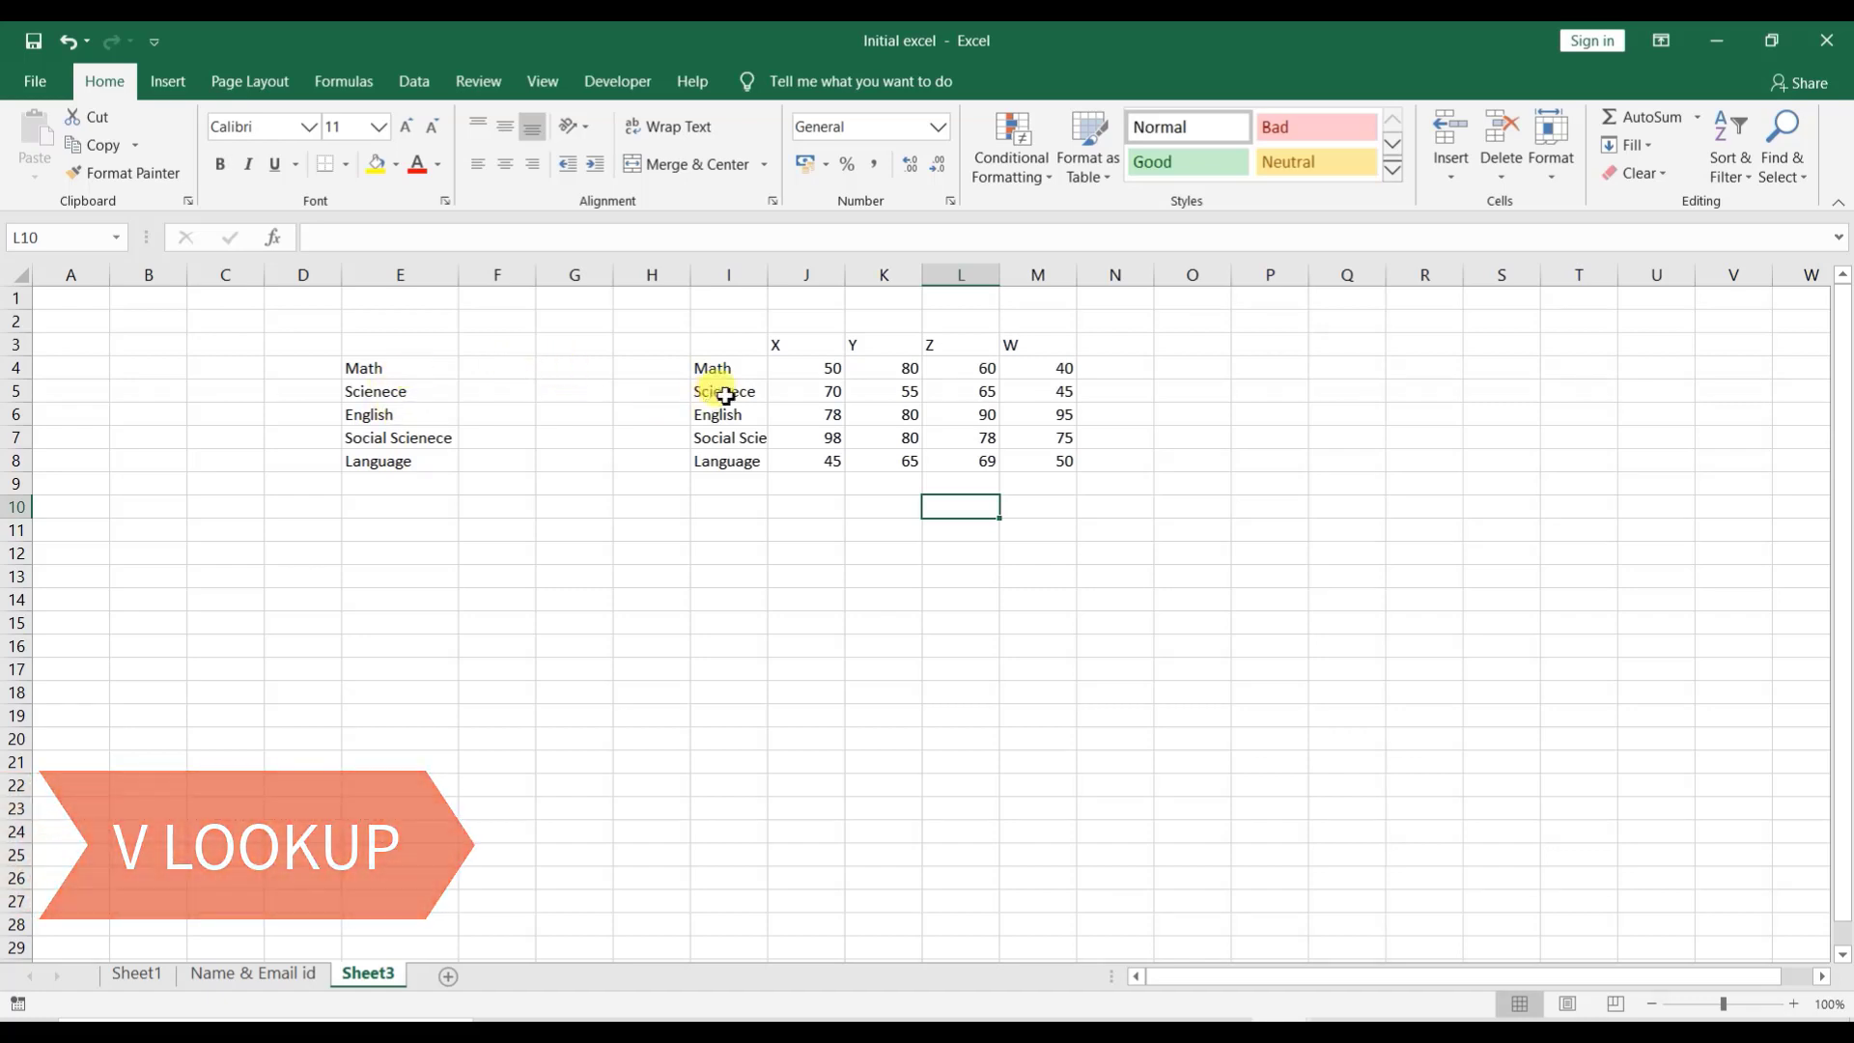
pyautogui.click(137, 973)
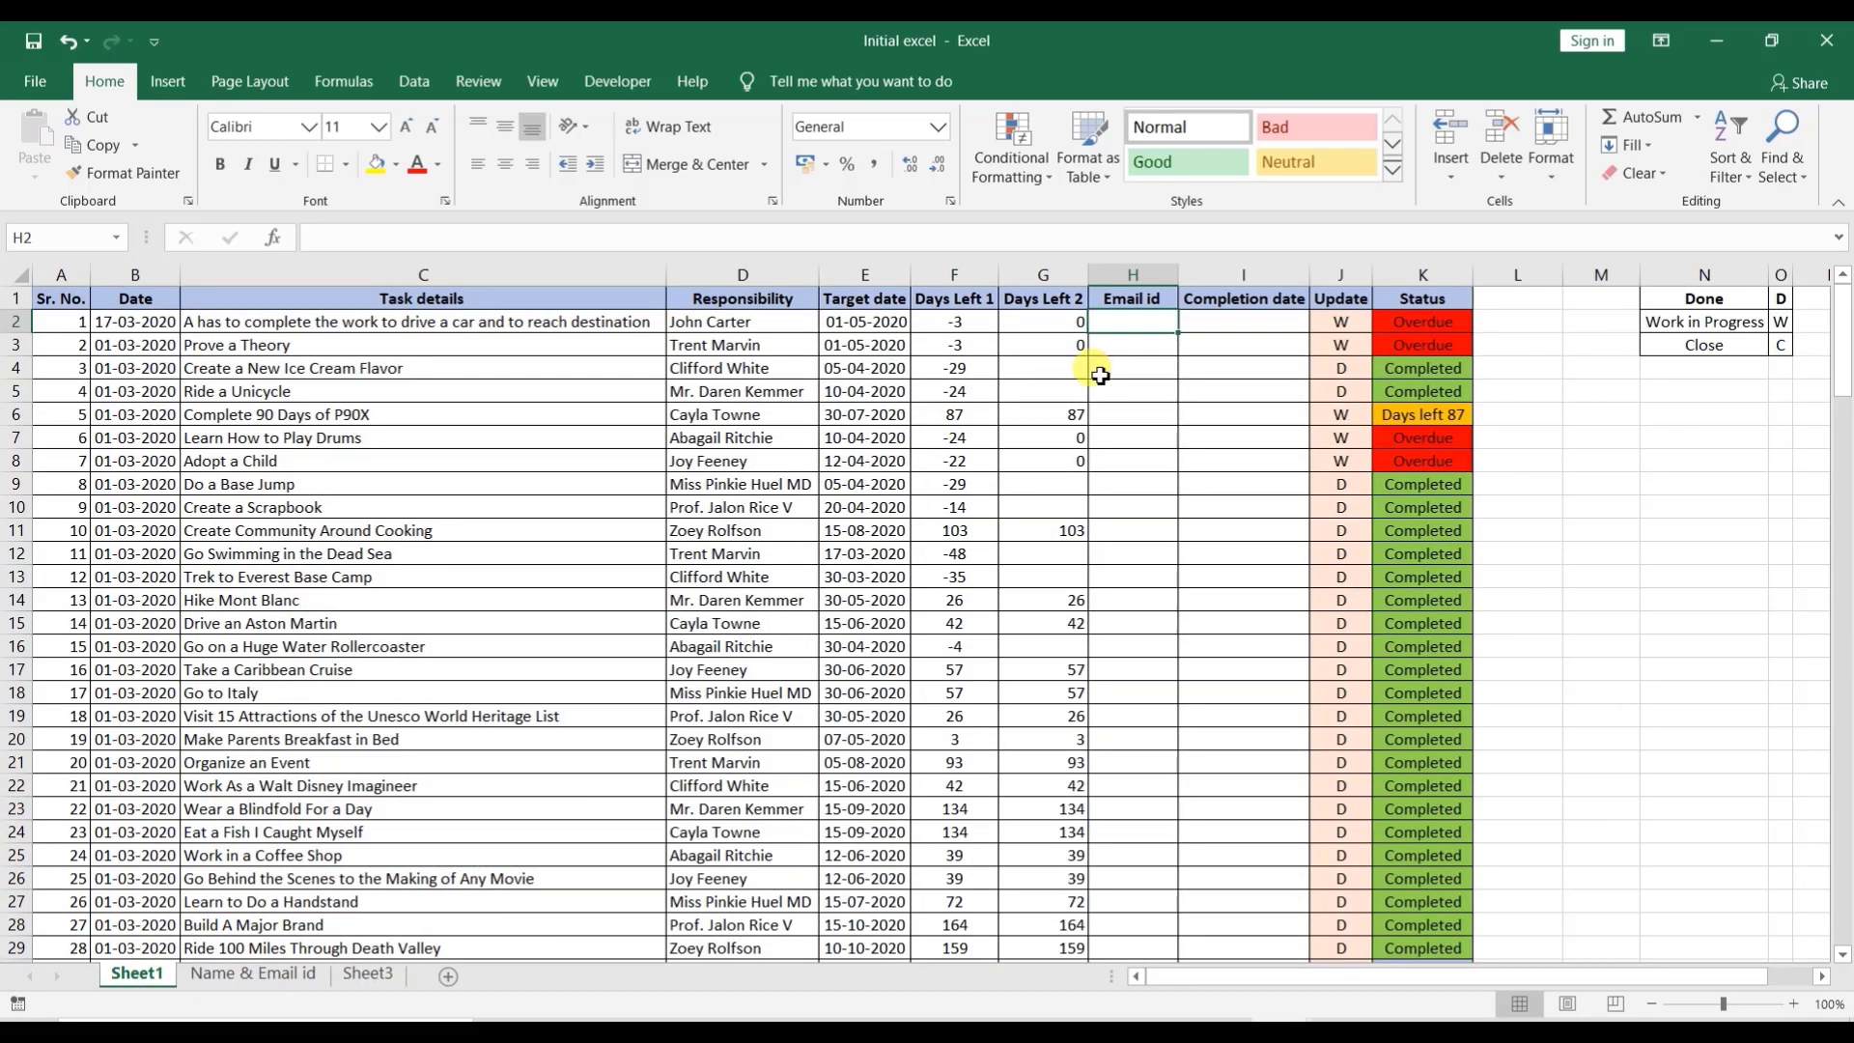
pyautogui.click(253, 973)
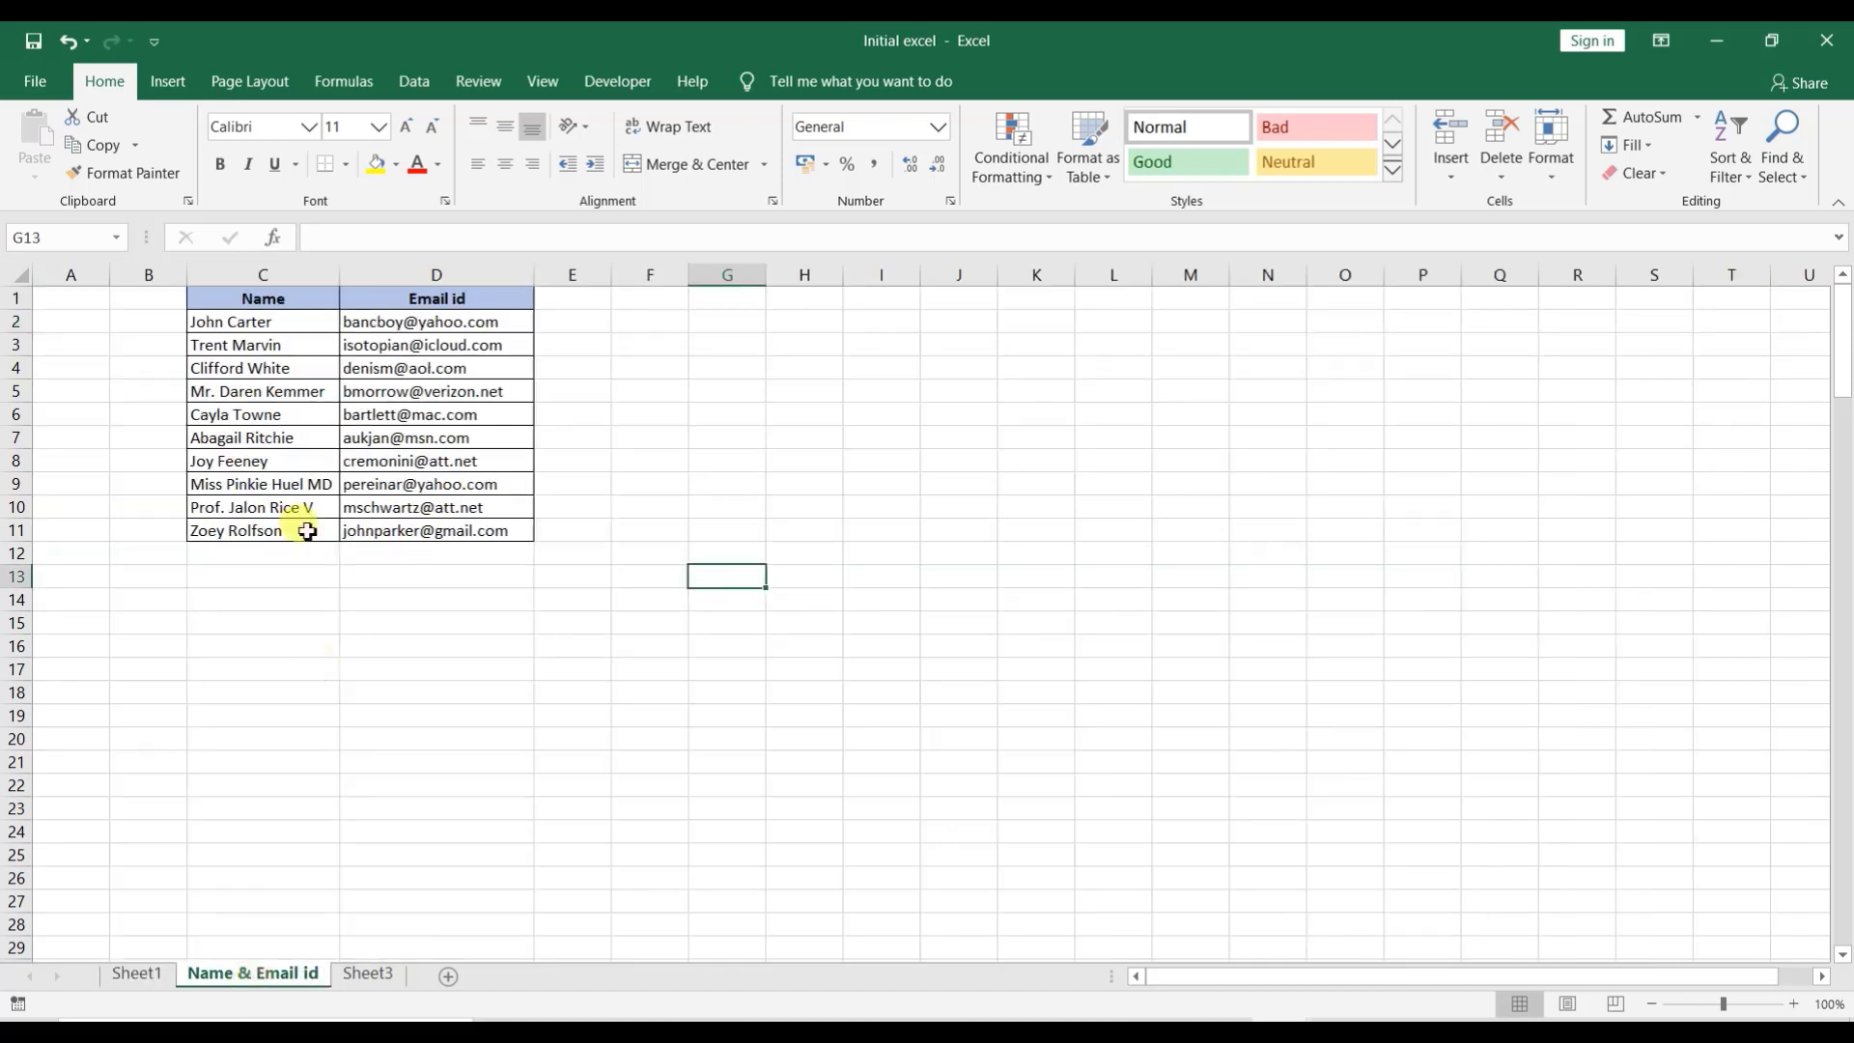
pyautogui.click(150, 974)
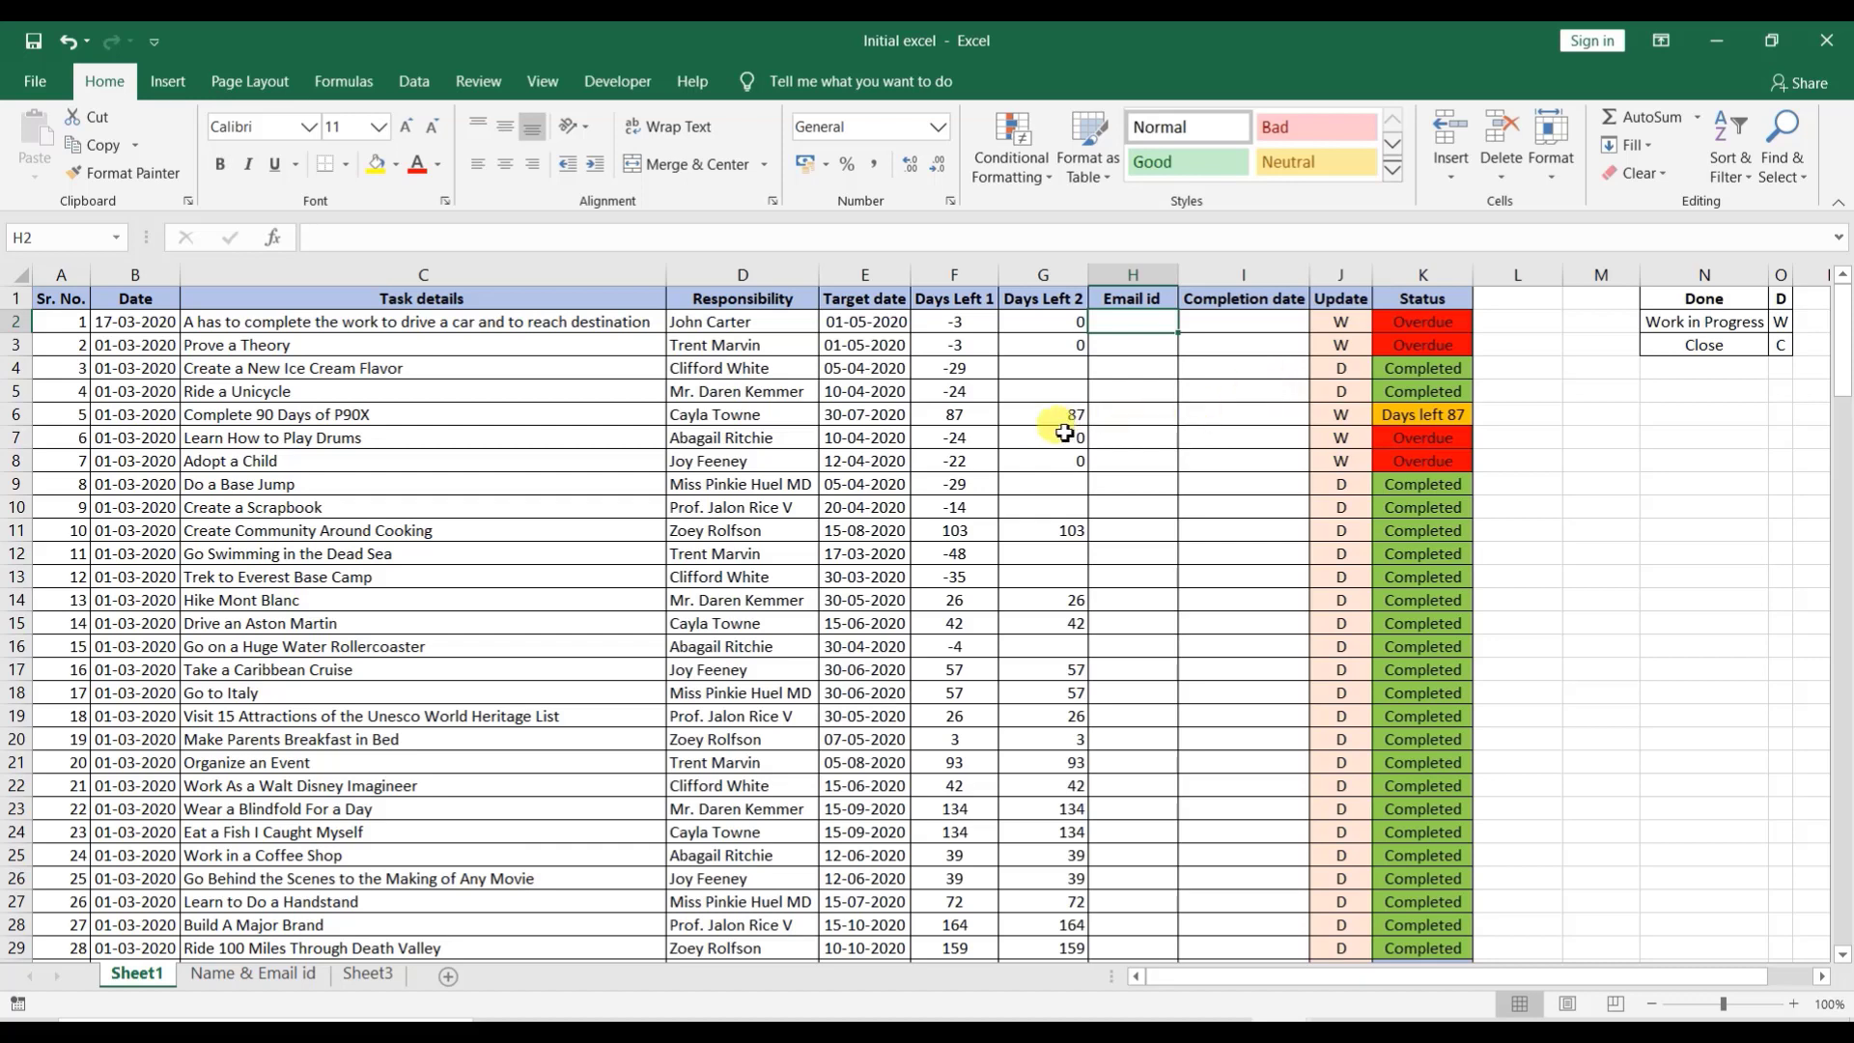
pyautogui.click(391, 975)
# Step: Sort the marks table in I4:M8 on Sheet3 from A to Z by subject
pyautogui.click(493, 373)
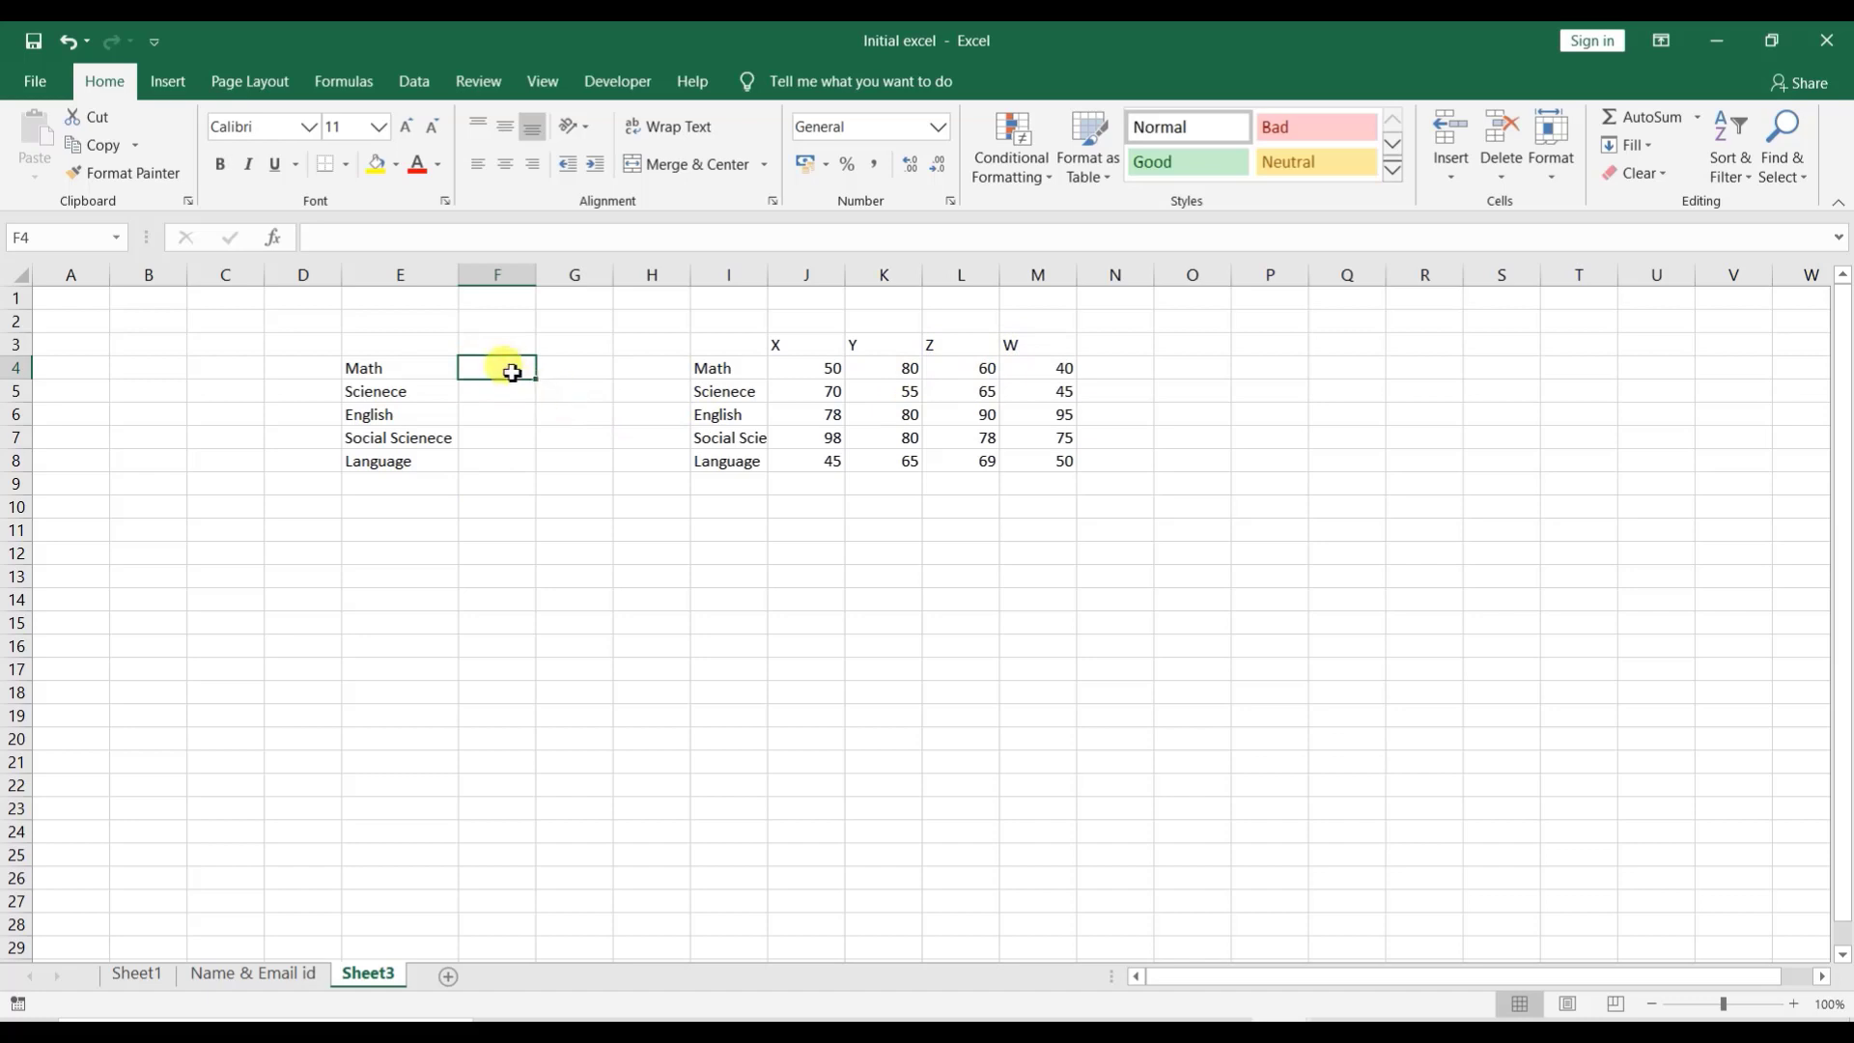
pyautogui.moveTo(715, 365); pyautogui.dragTo(1014, 456)
pyautogui.click(1727, 154)
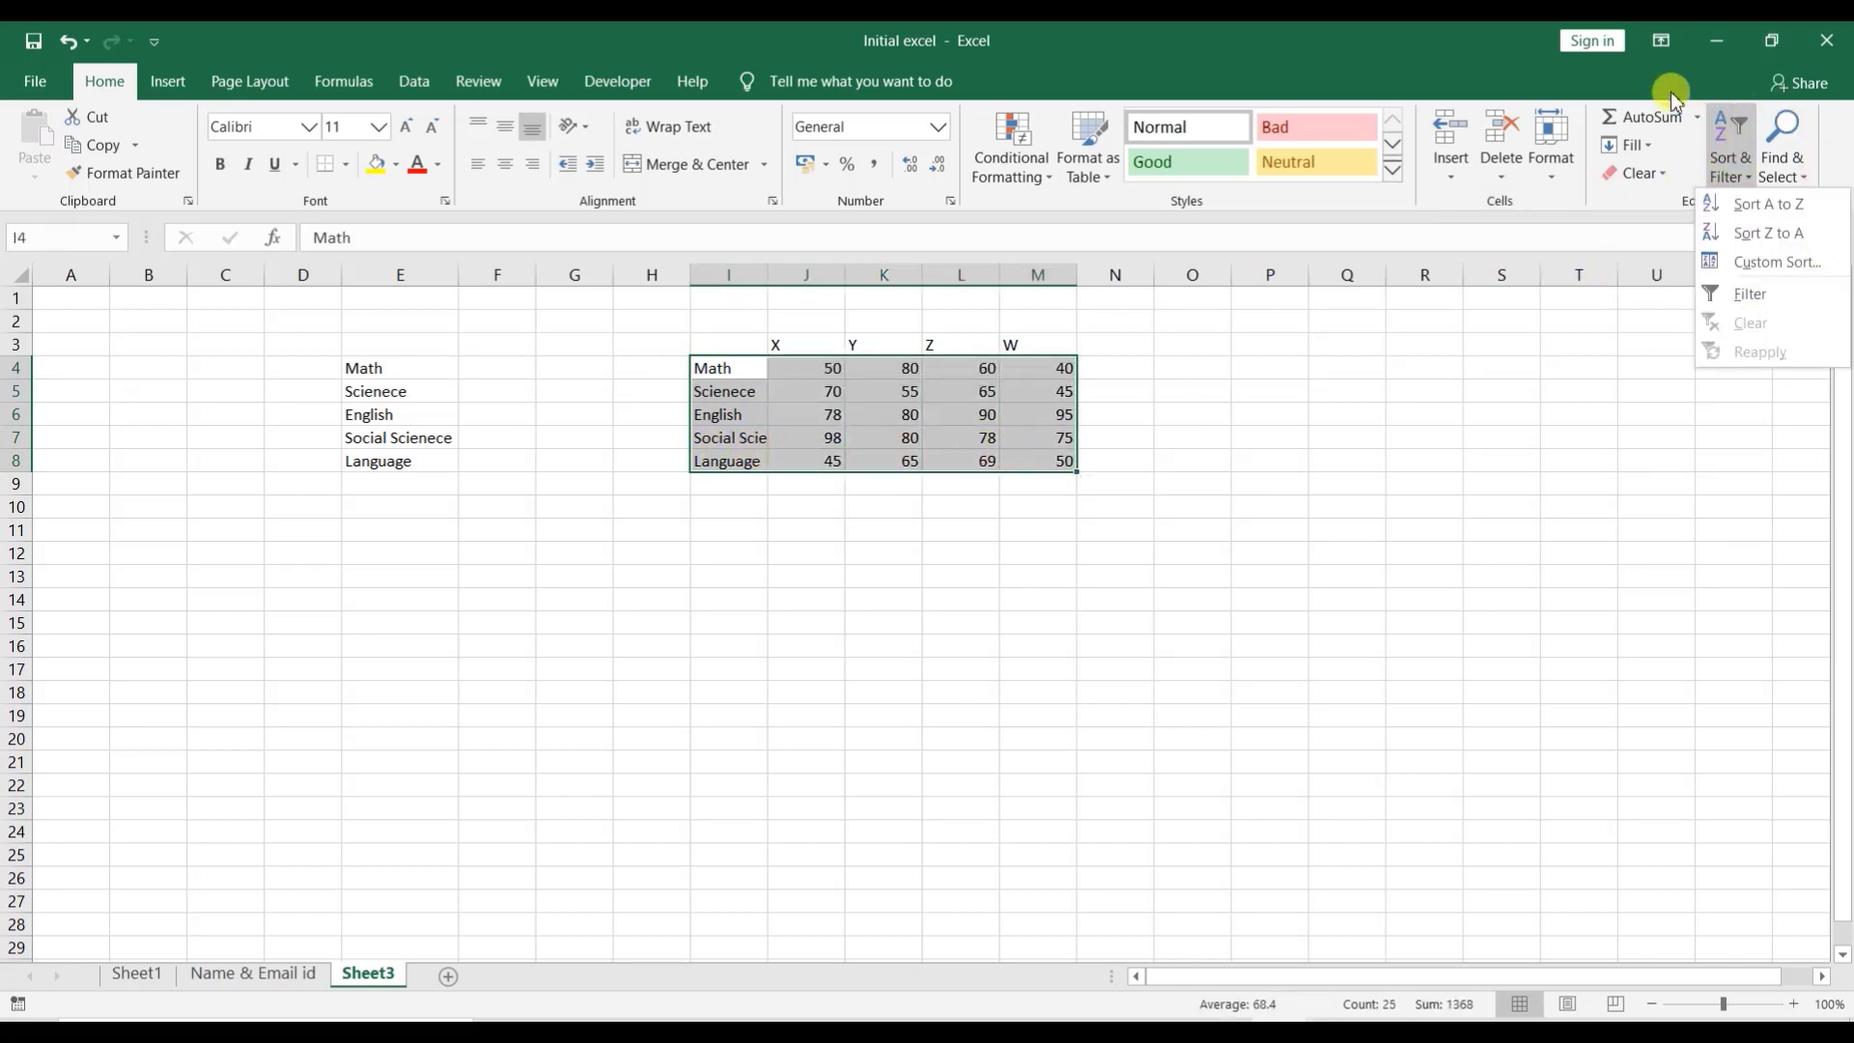
pyautogui.click(1793, 213)
pyautogui.click(801, 422)
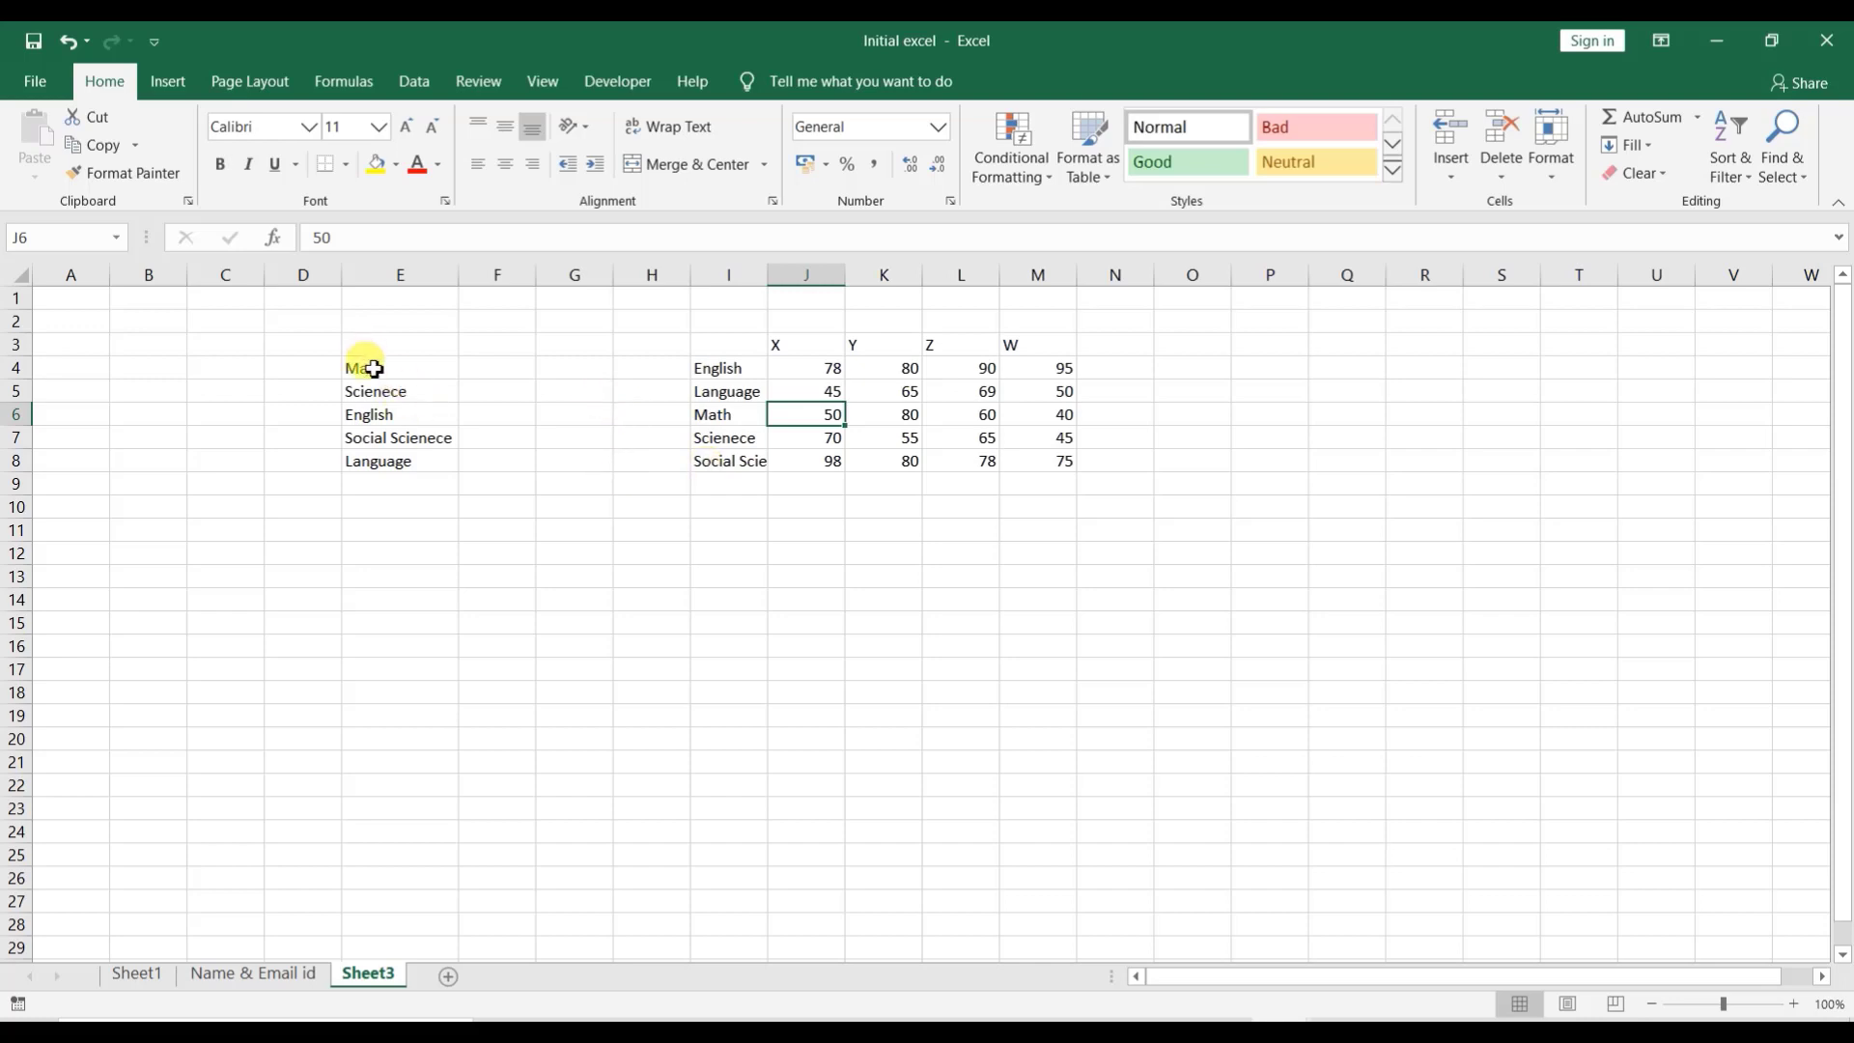
# Step: Copy the sorted subject names from I4:I8 over the subject list starting at E4
pyautogui.moveTo(375, 366); pyautogui.dragTo(384, 465)
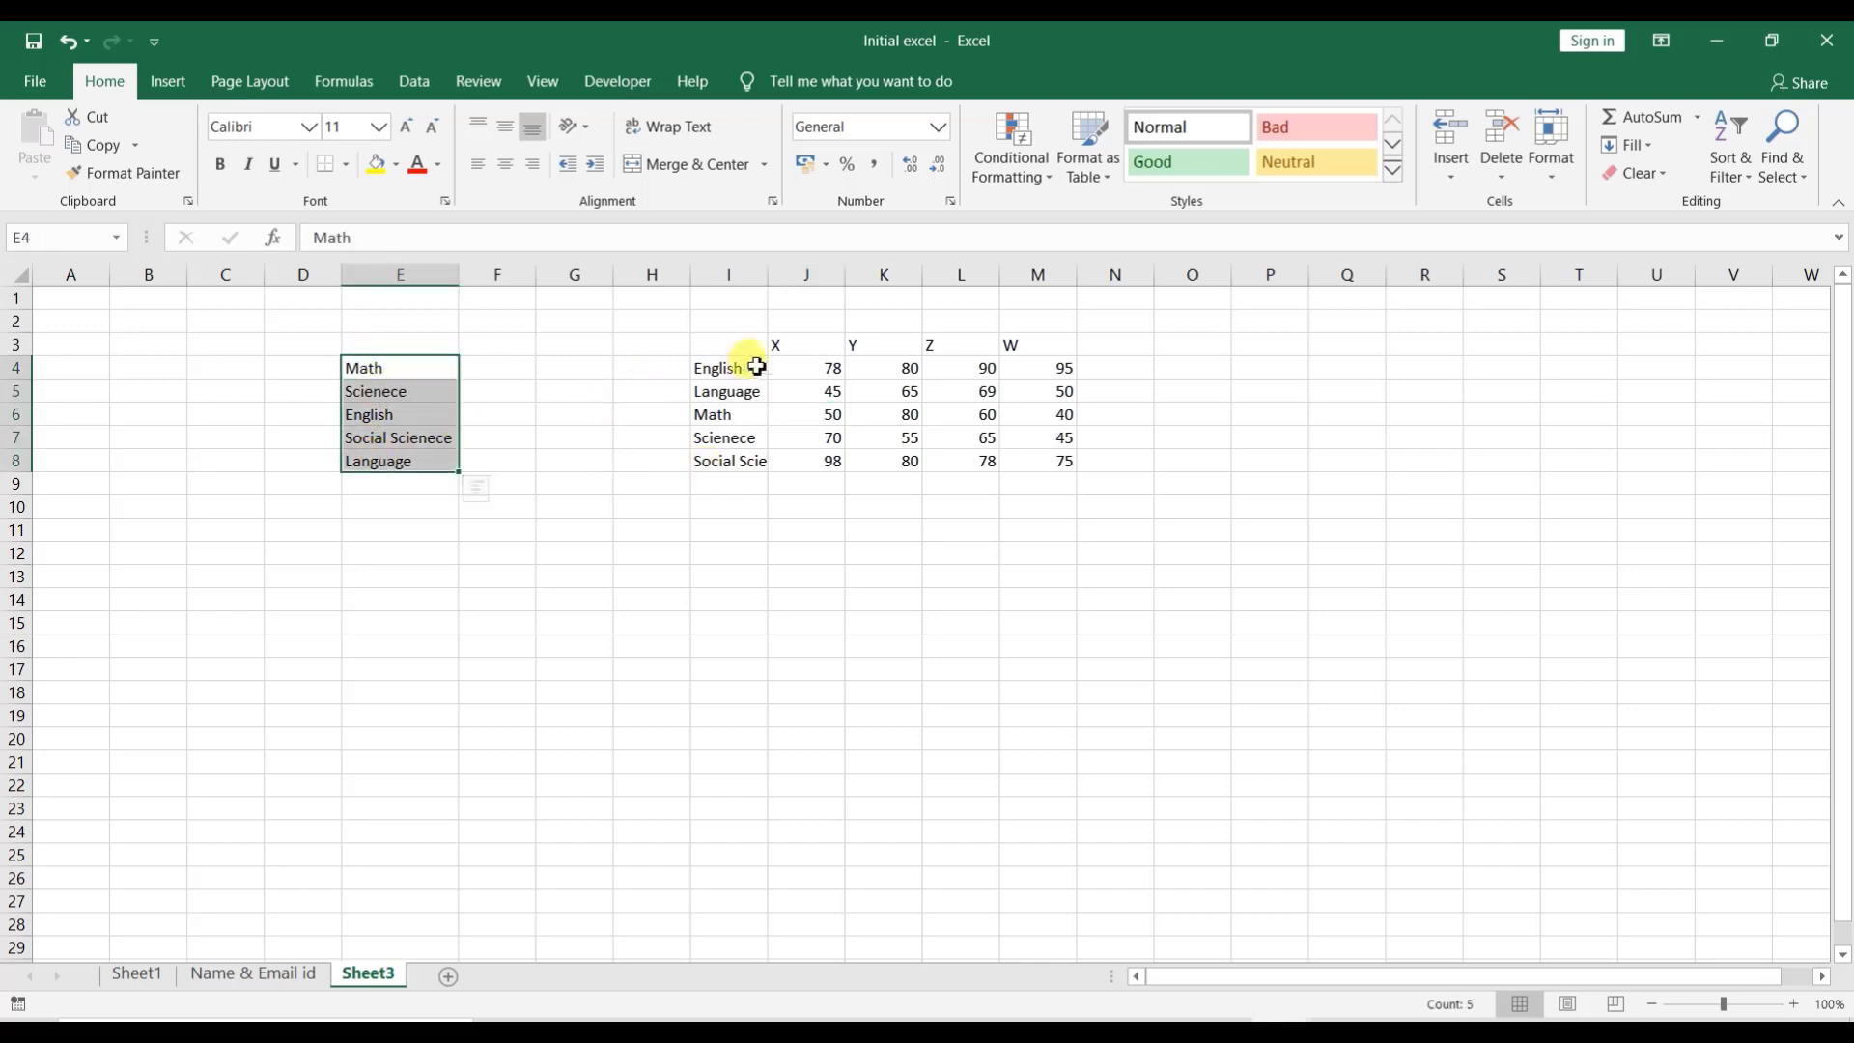
pyautogui.moveTo(753, 366); pyautogui.dragTo(751, 468)
pyautogui.hotkey('ctrl', 'c')
pyautogui.click(364, 364)
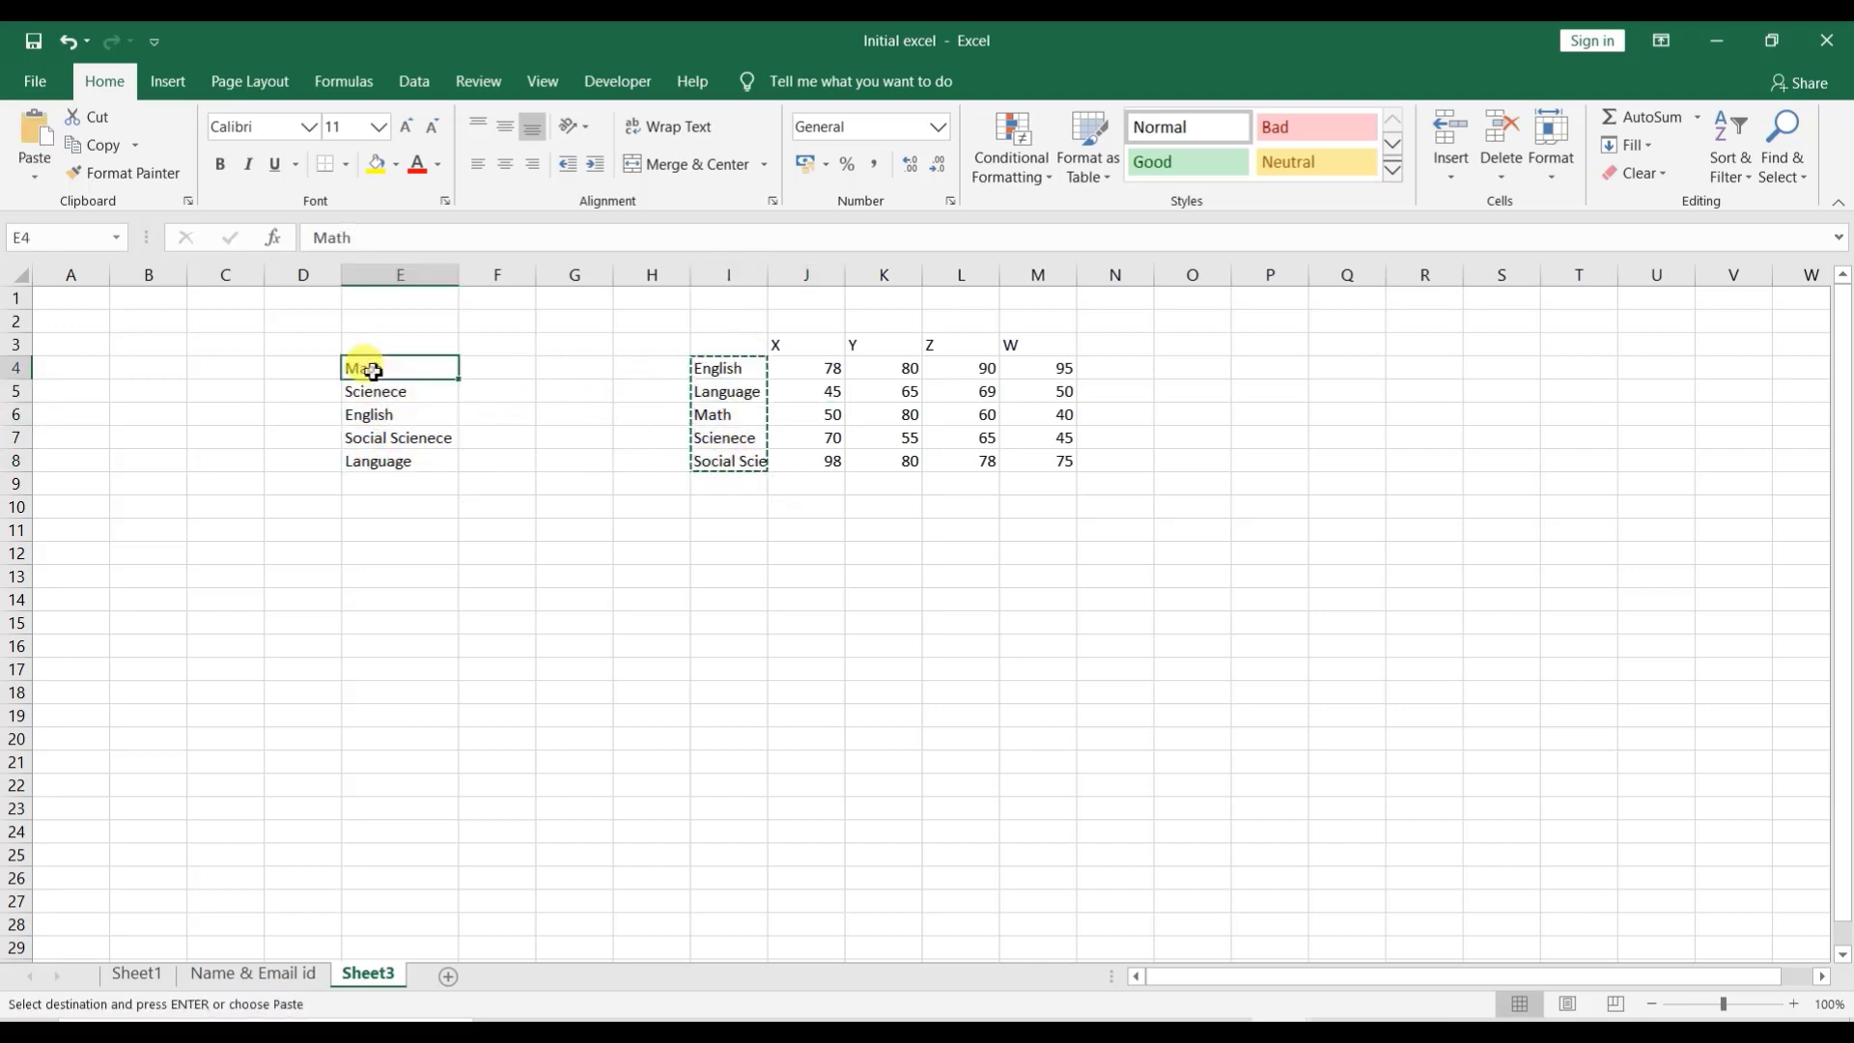
pyautogui.press('Return')
# Step: Enter =VLOOKUP(E4,I4:M8,4) in F4 to return the English mark from column Z
pyautogui.click(501, 350)
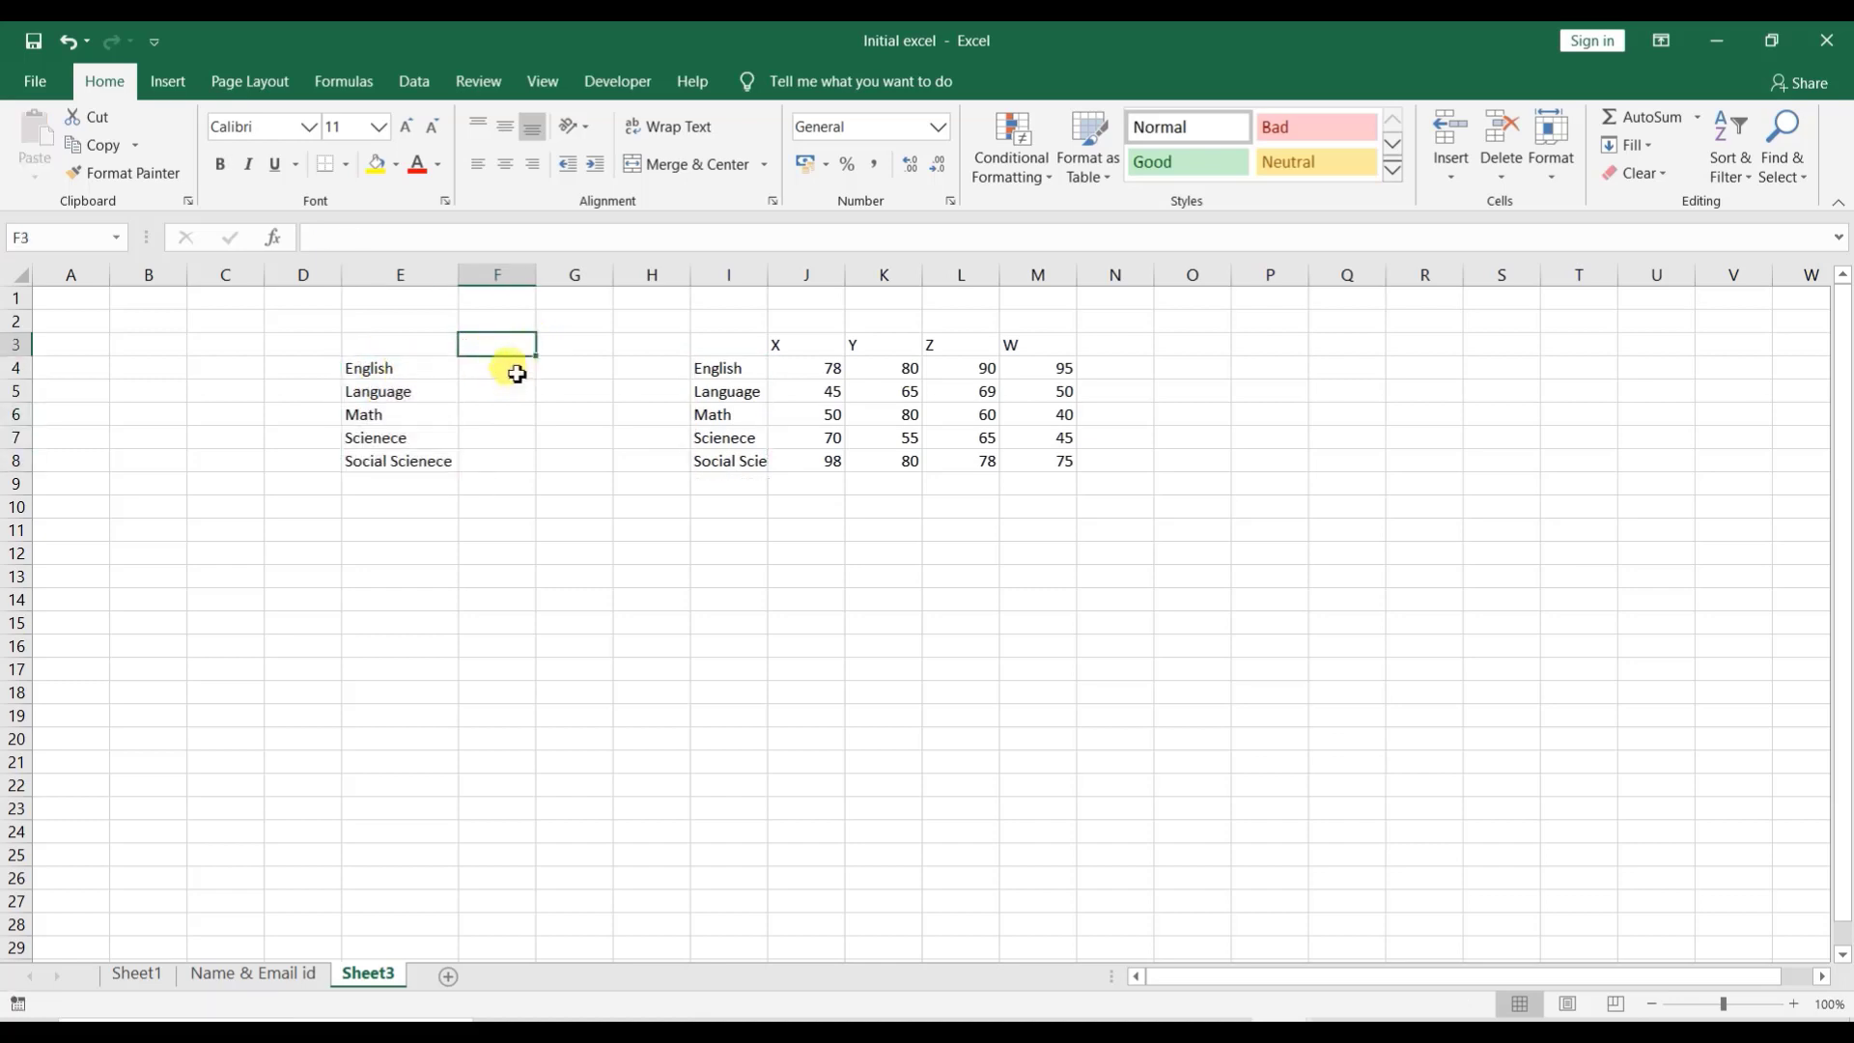
pyautogui.click(514, 368)
pyautogui.write('=')
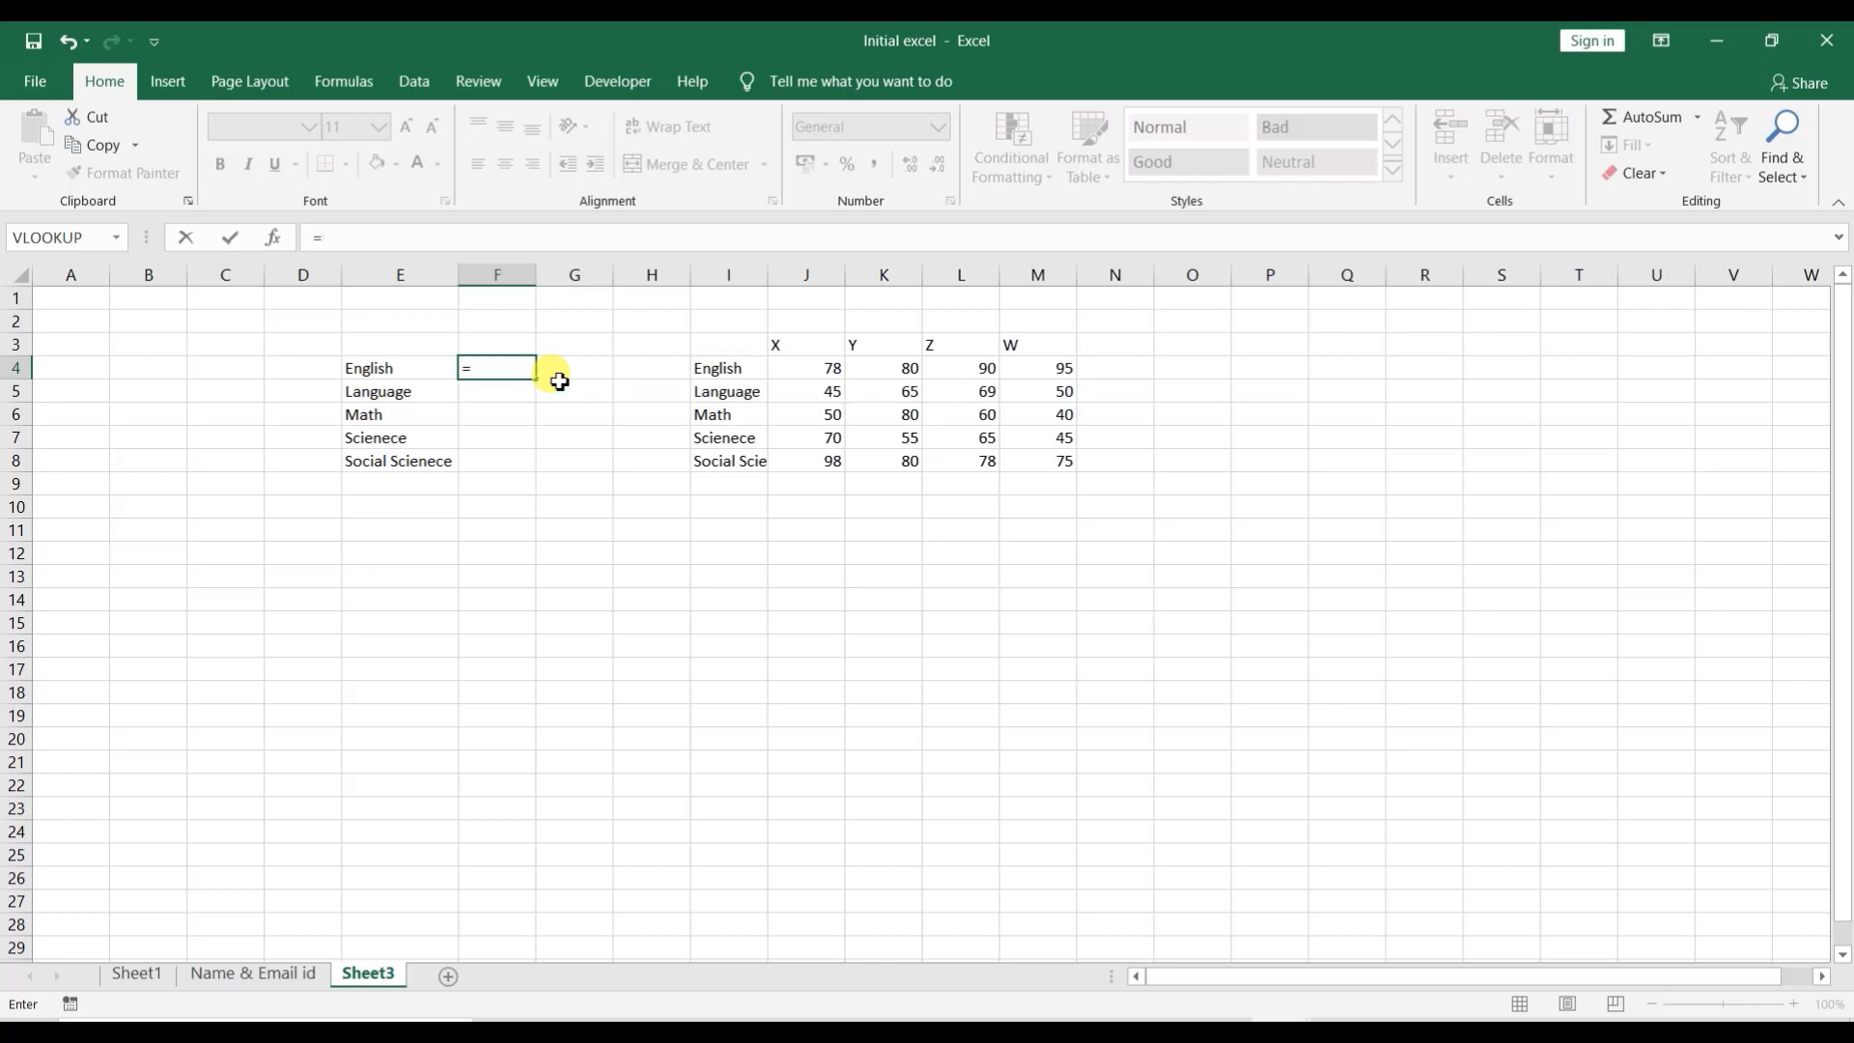
pyautogui.write('voovlookup')
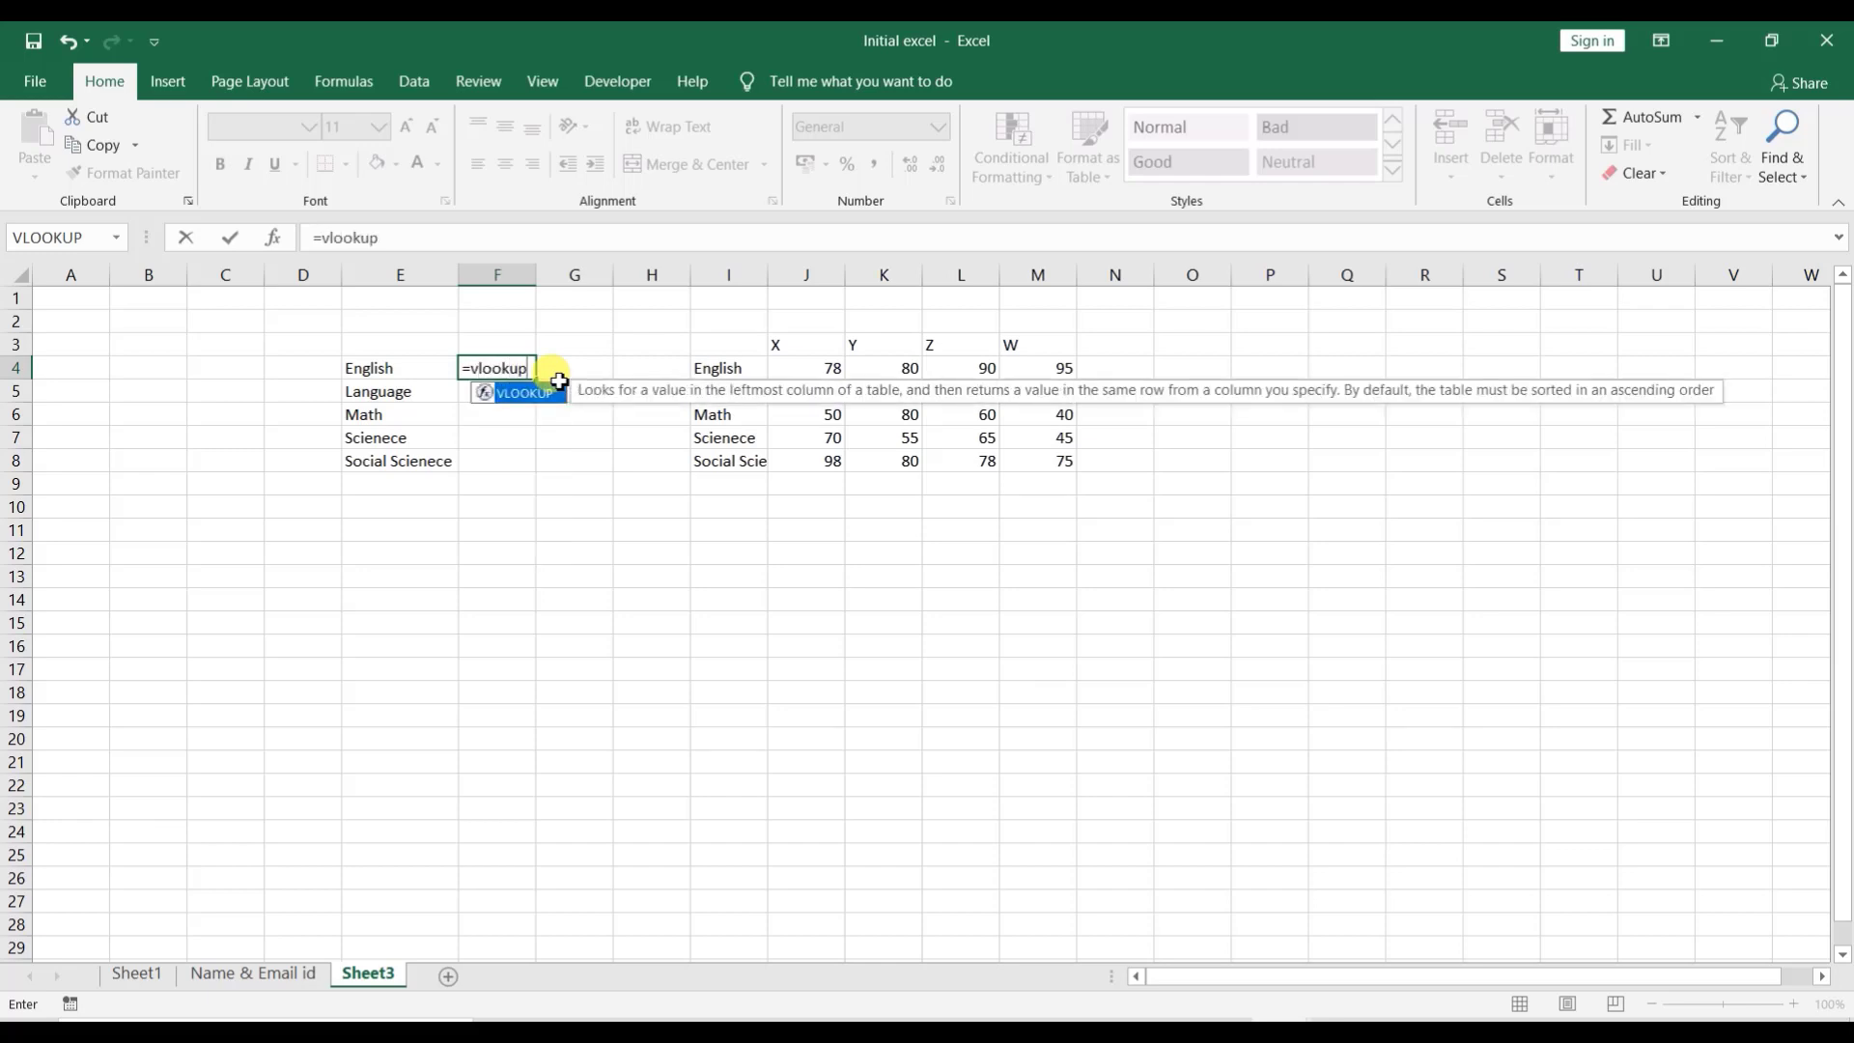
pyautogui.write('(')
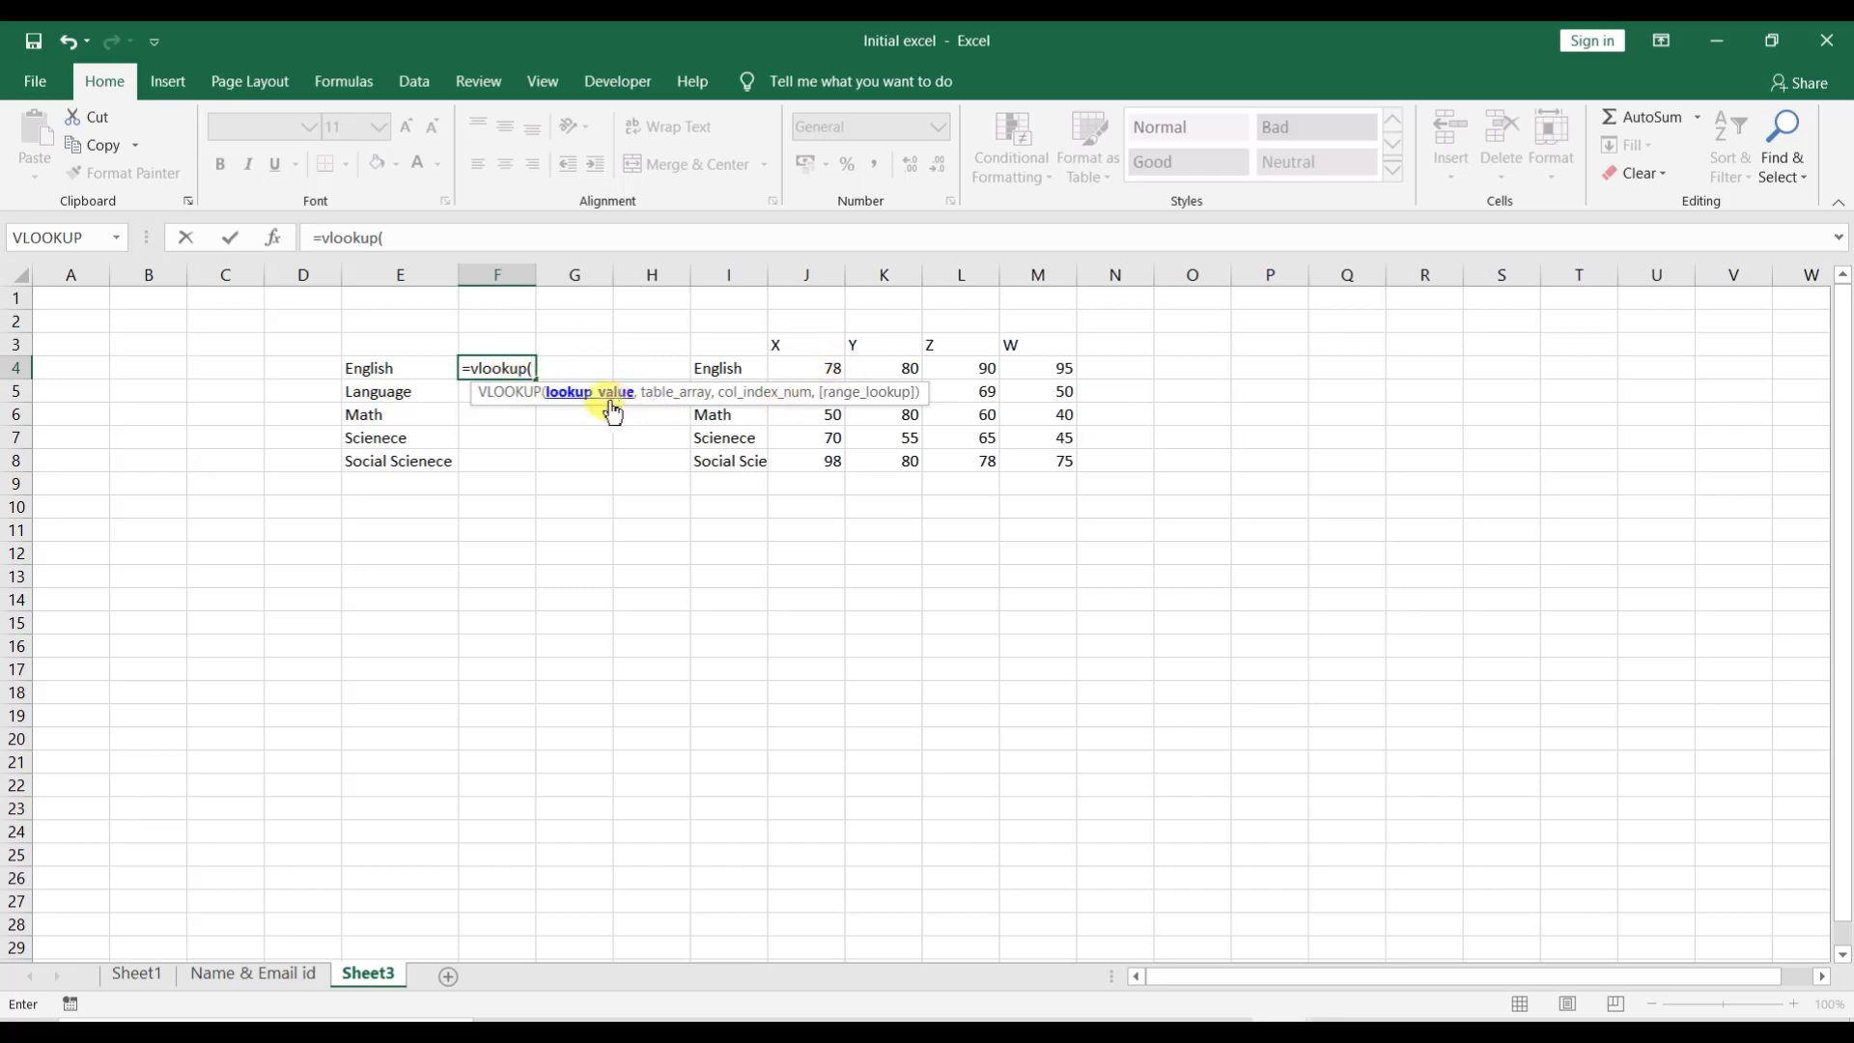
pyautogui.click(381, 368)
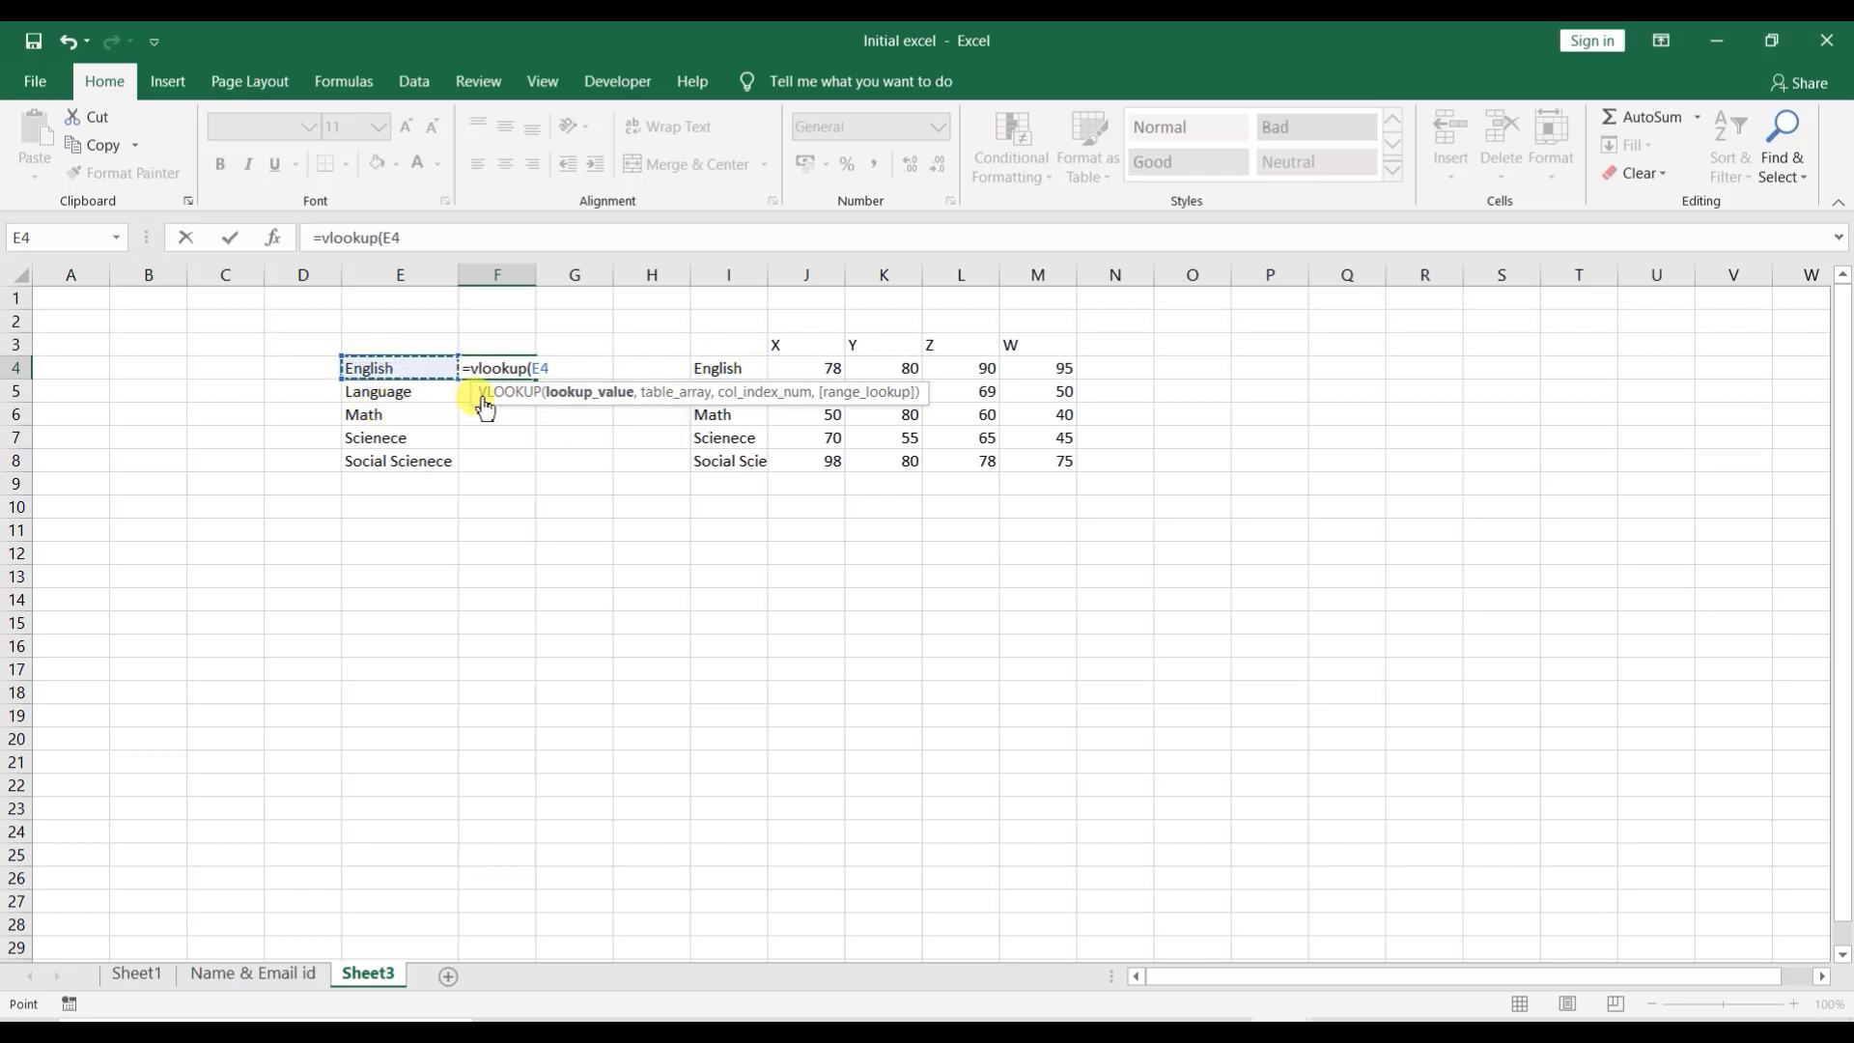
pyautogui.write(',')
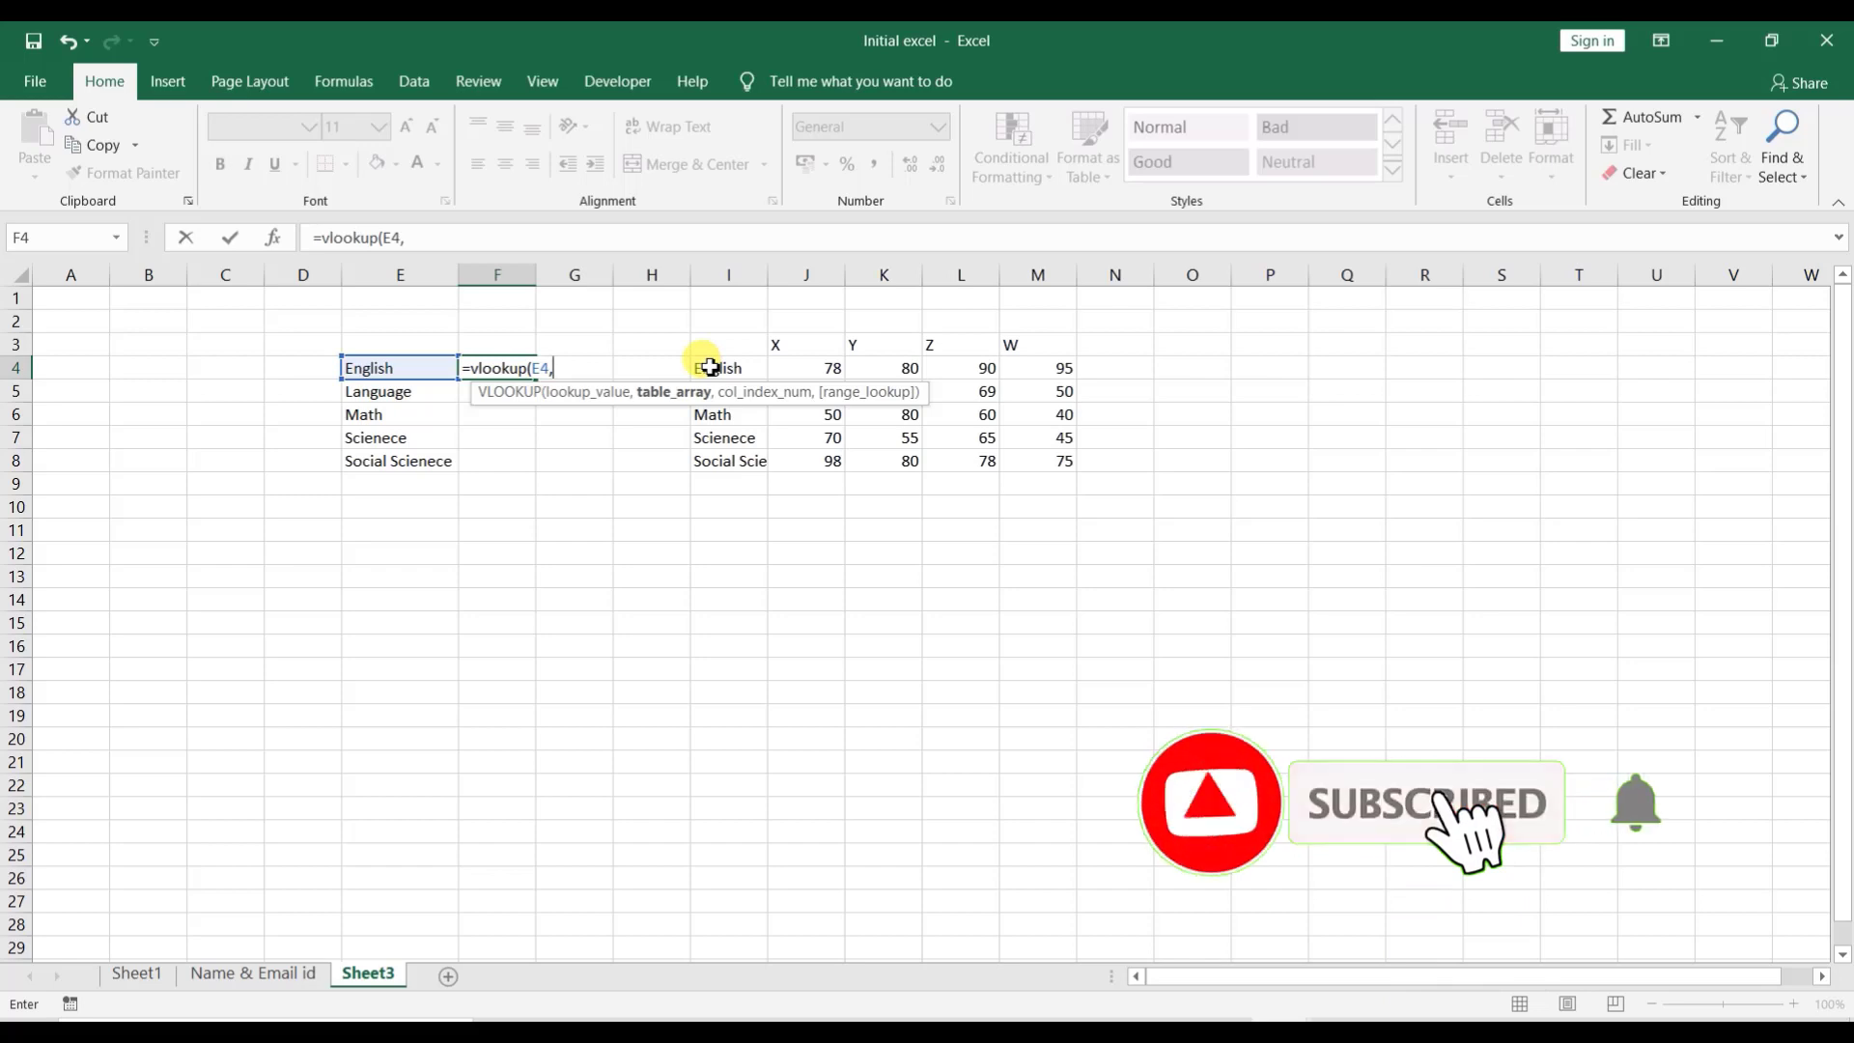
pyautogui.moveTo(710, 368); pyautogui.dragTo(1055, 470)
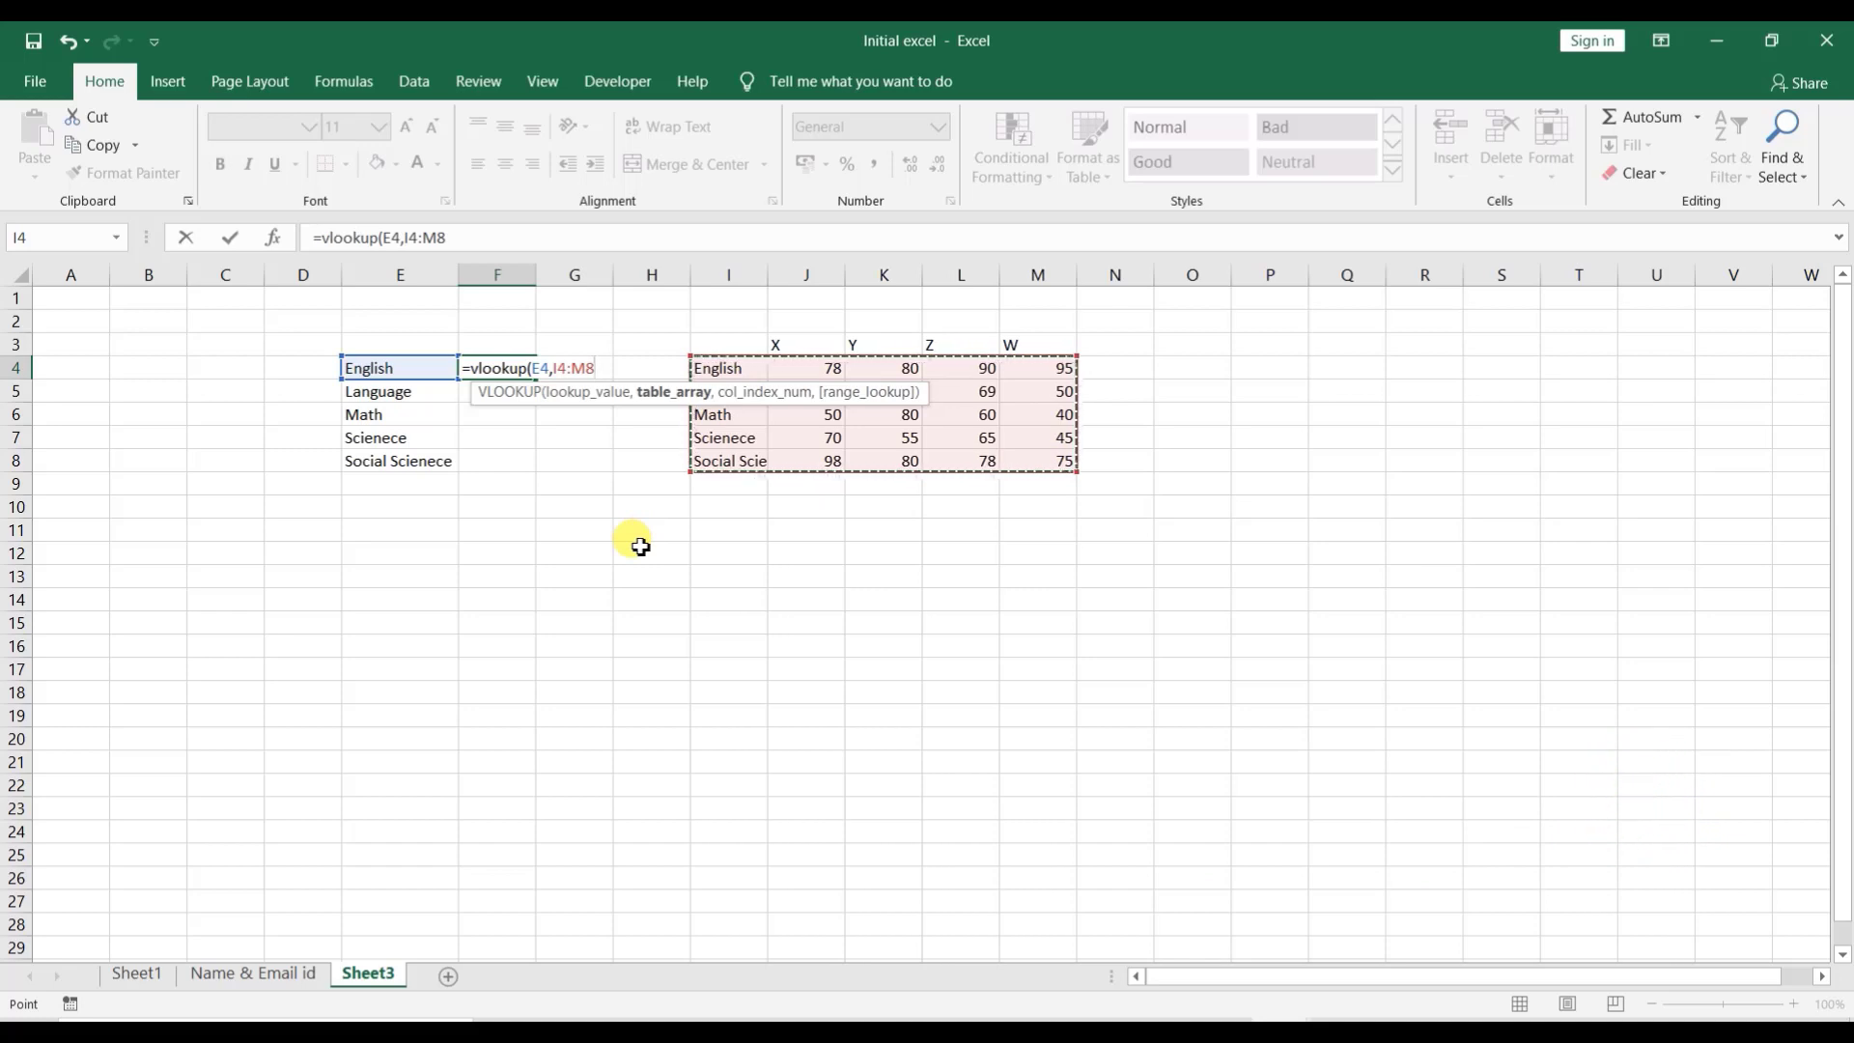
pyautogui.write(',4')
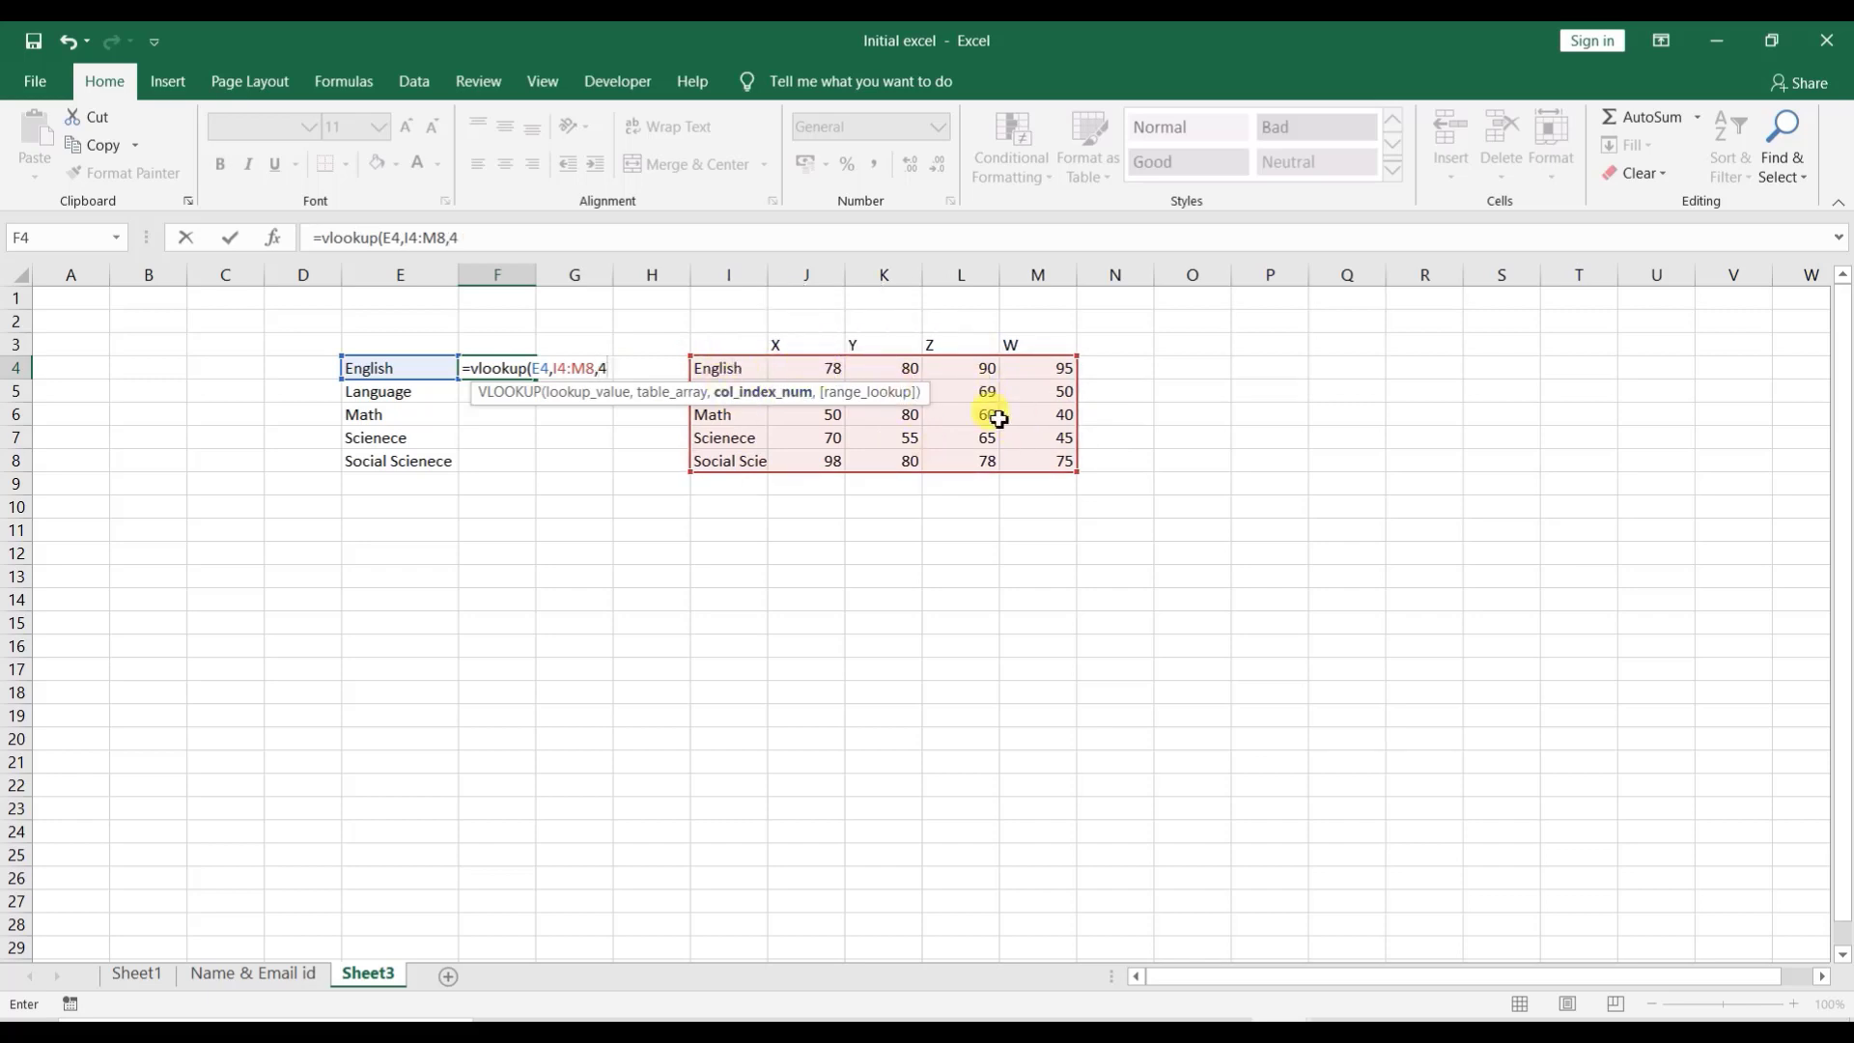
pyautogui.write(')')
pyautogui.press('Return')
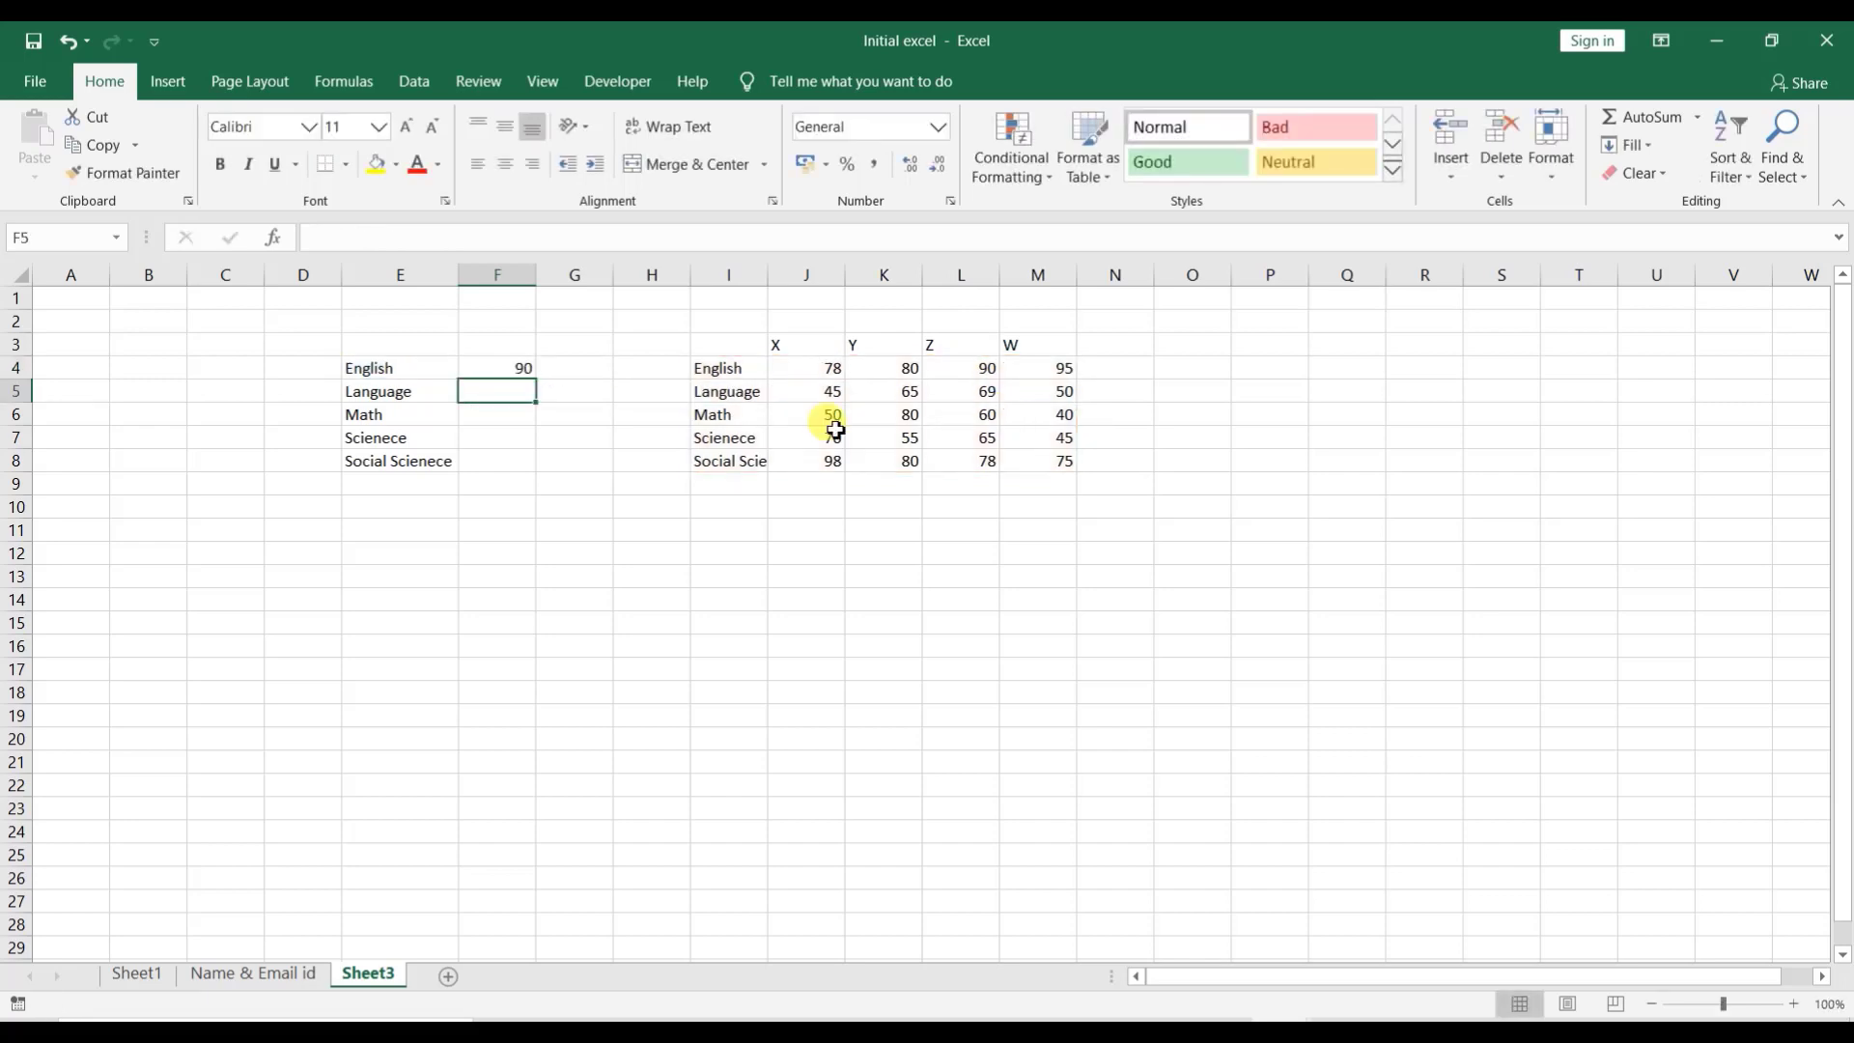
# Step: Review the lookup formula in F4 and fill it down to F8 for the other subjects
pyautogui.click(521, 368)
pyautogui.doubleClick(527, 370)
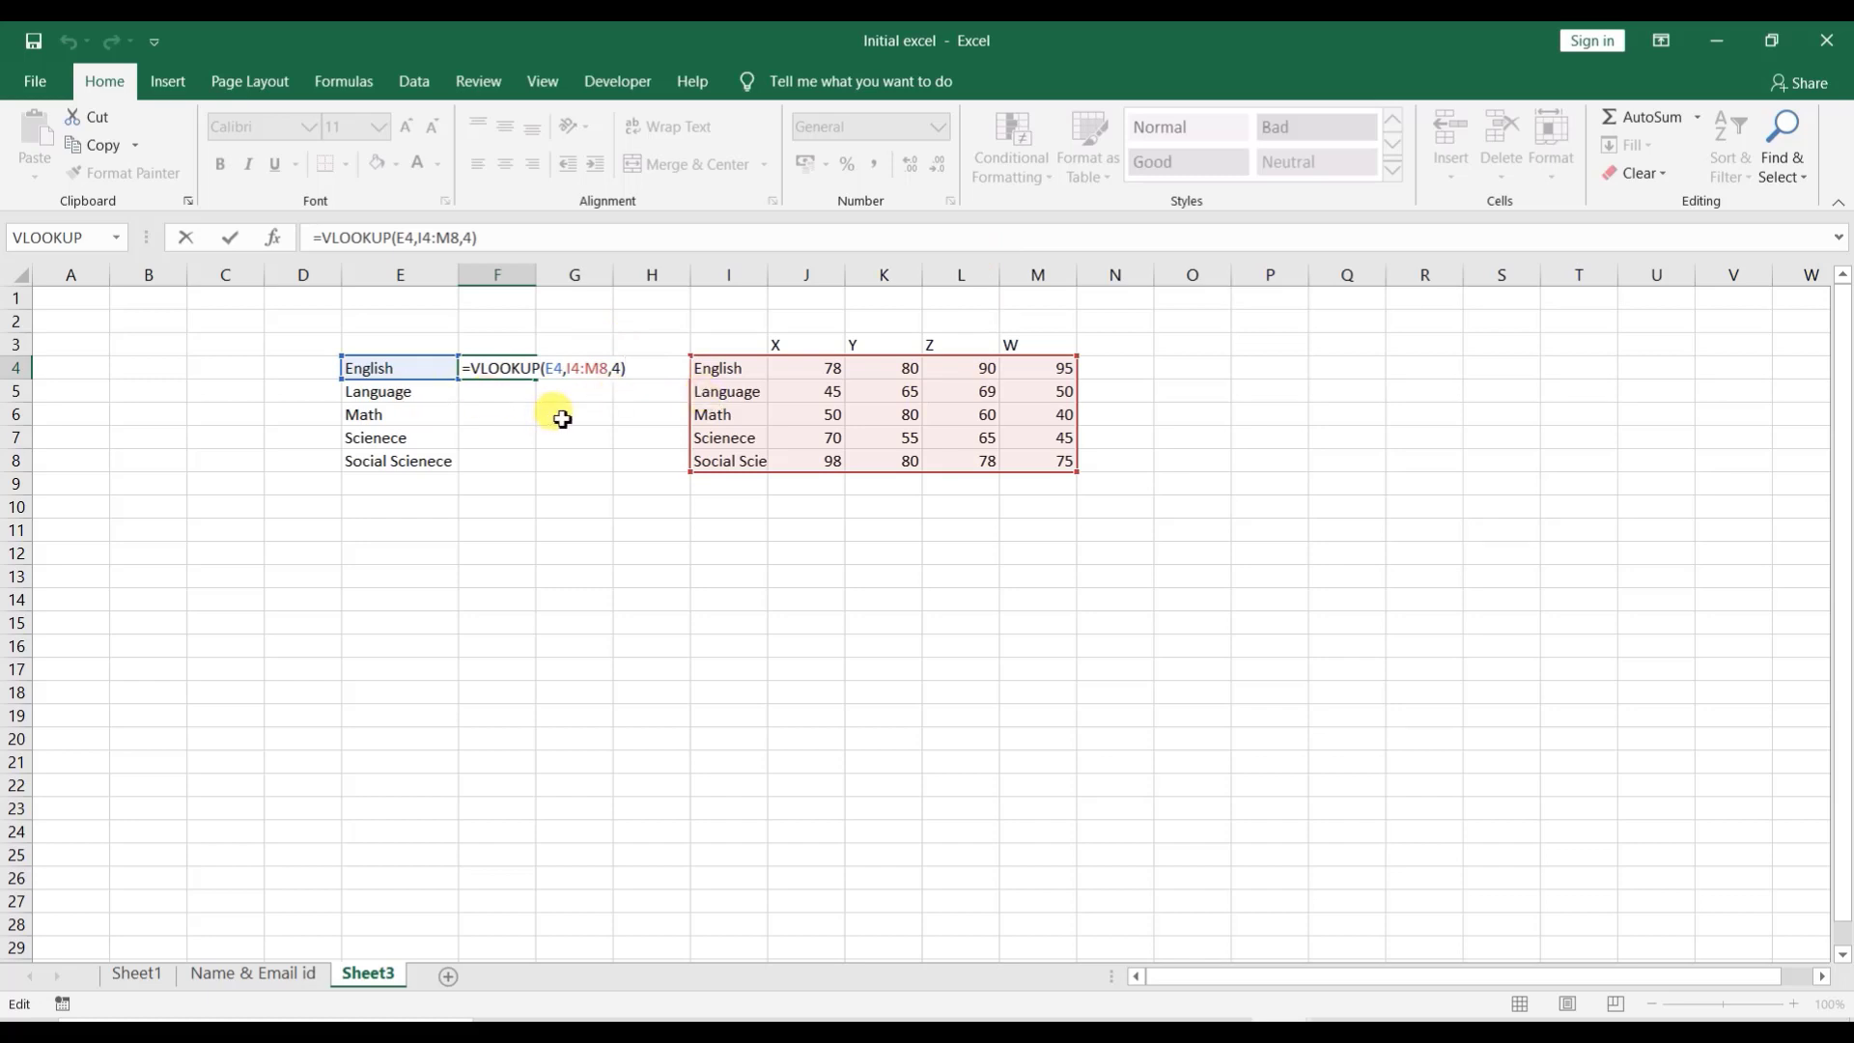
pyautogui.press('Return')
pyautogui.click(521, 368)
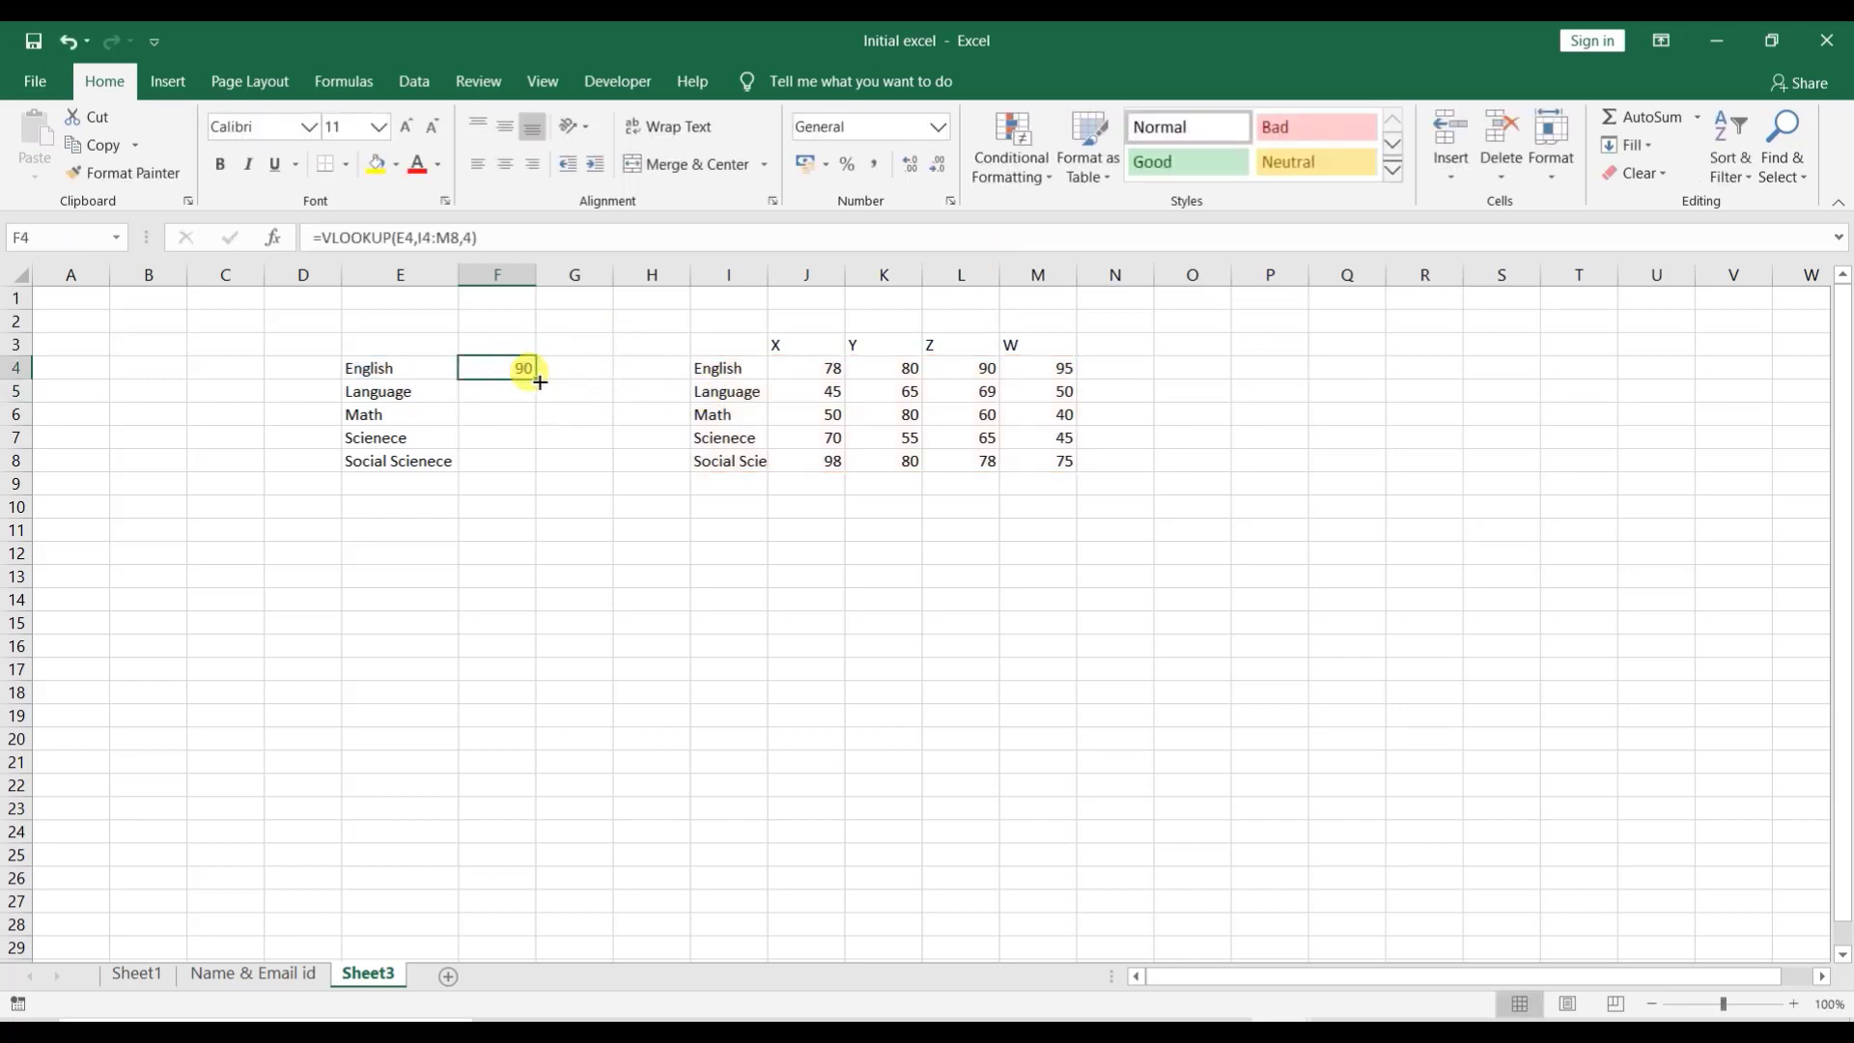
pyautogui.moveTo(538, 382); pyautogui.dragTo(539, 480)
pyautogui.click(635, 440)
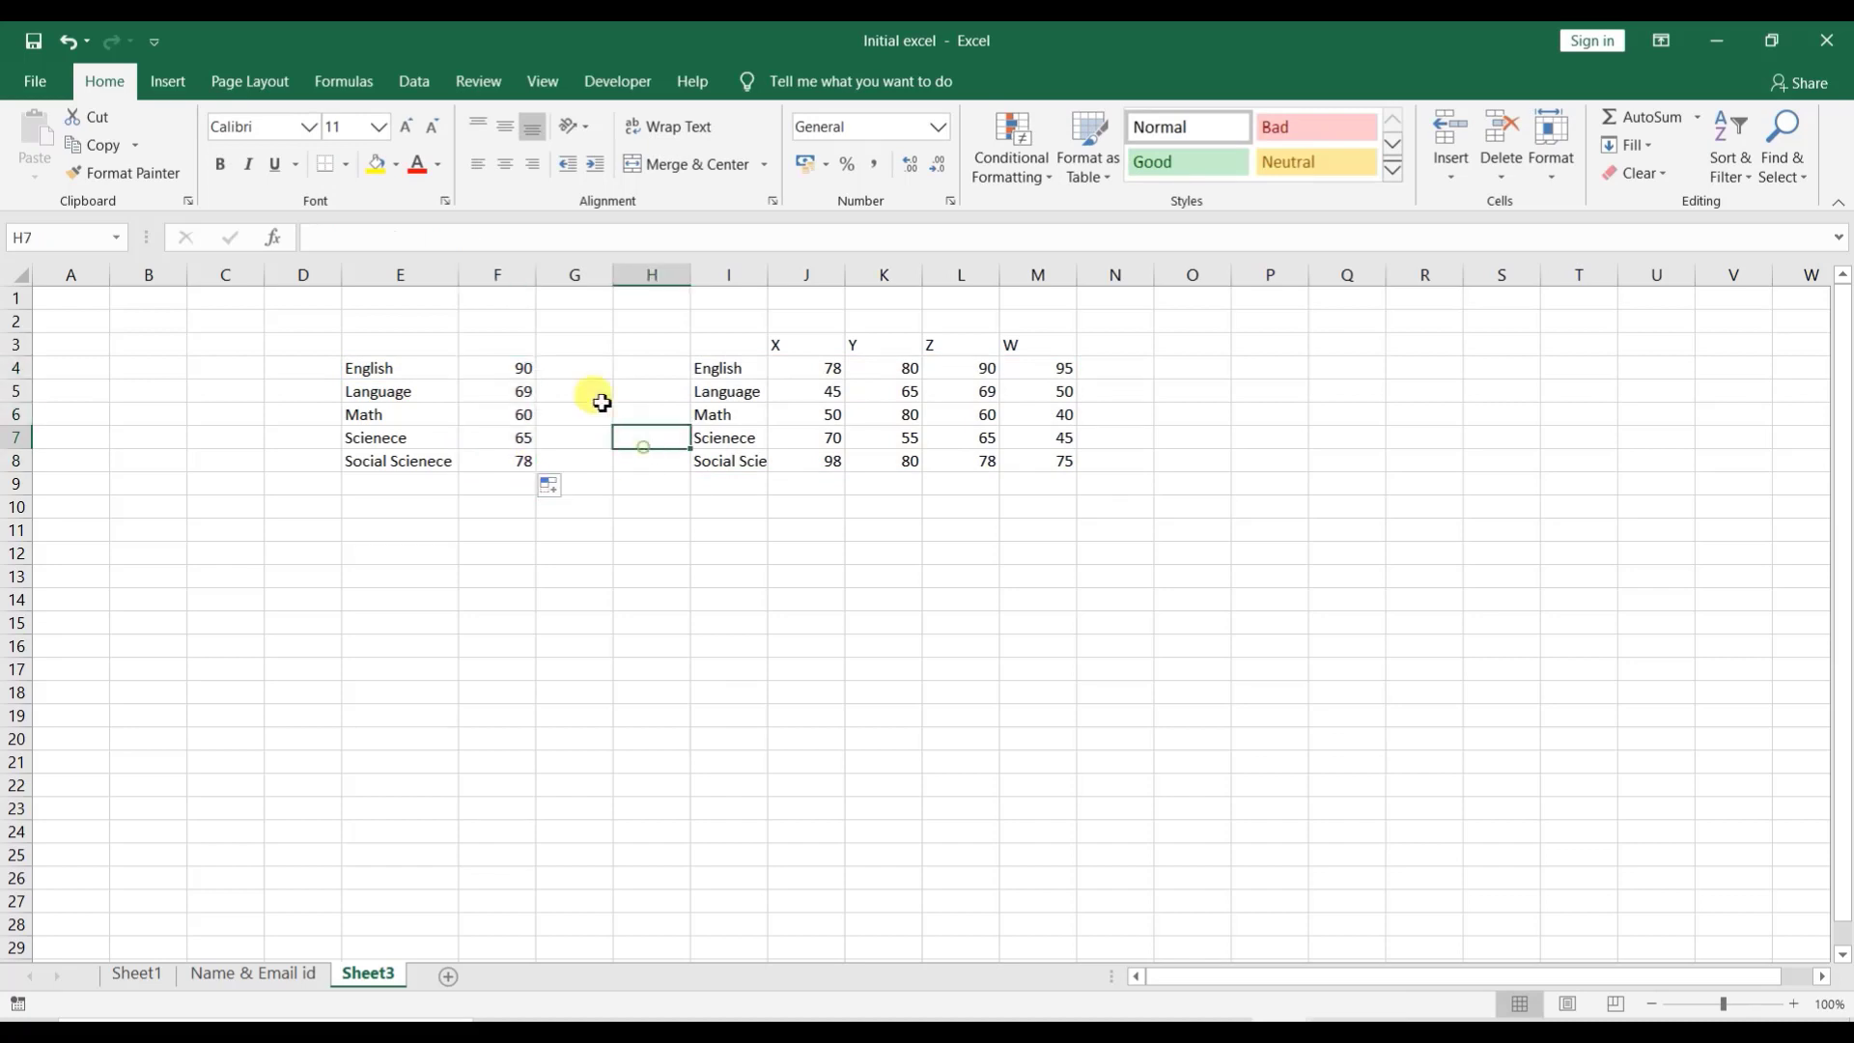
# Step: Compare the marks in F4:F8 with column Z and examine which table range the formula in F6 uses
pyautogui.click(505, 366)
pyautogui.click(985, 372)
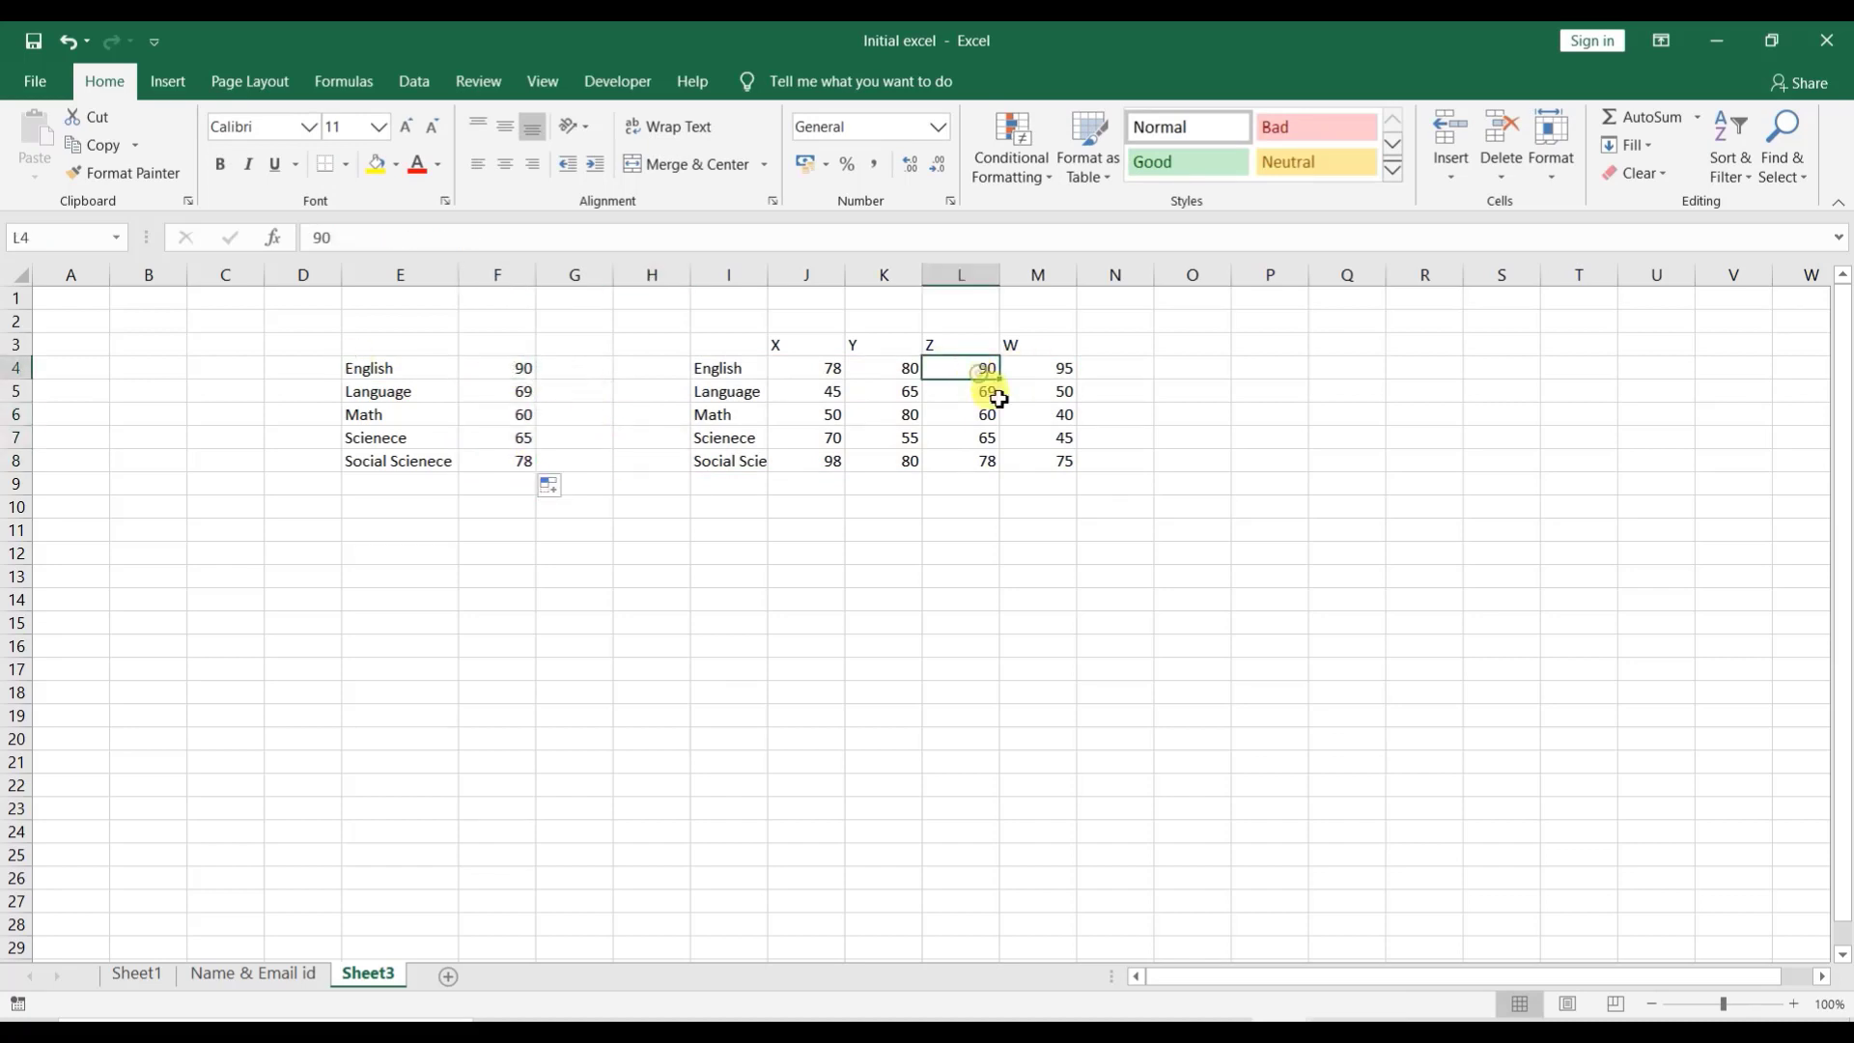
pyautogui.click(985, 392)
pyautogui.click(986, 416)
pyautogui.click(984, 437)
pyautogui.click(990, 460)
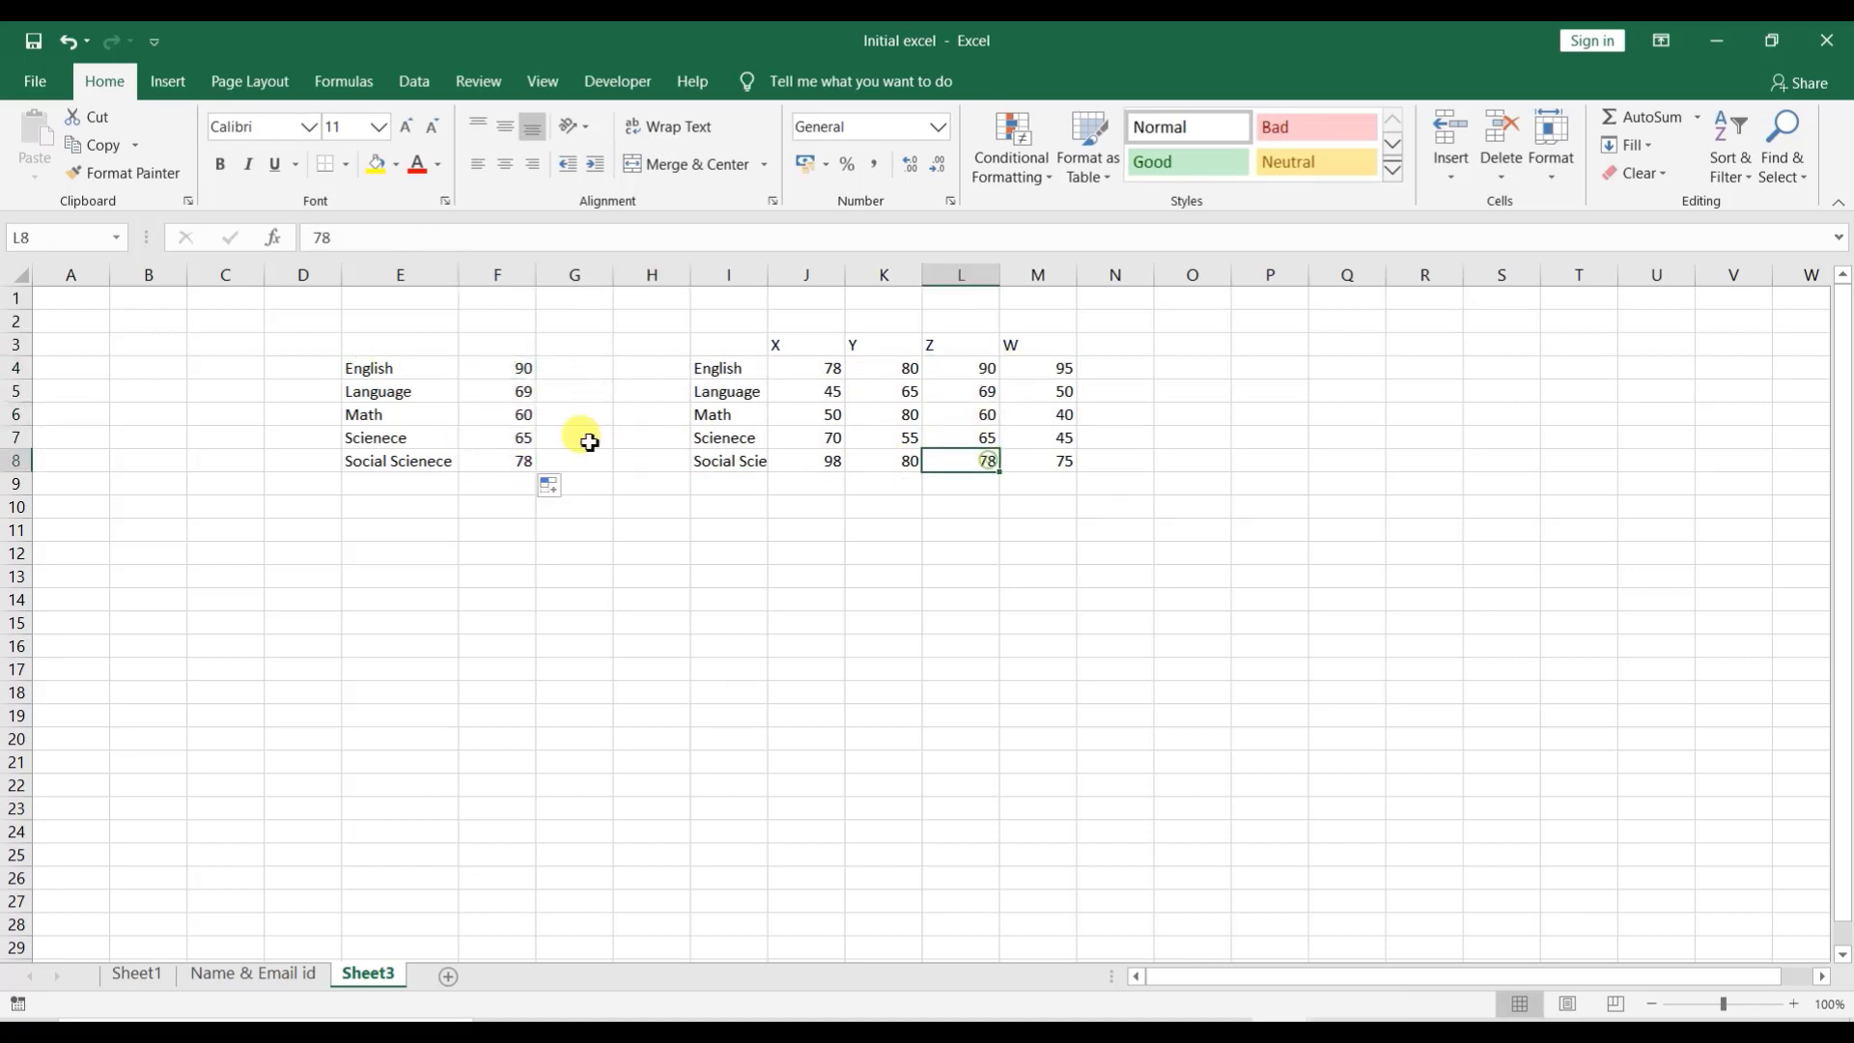
pyautogui.click(534, 414)
pyautogui.press('F2')
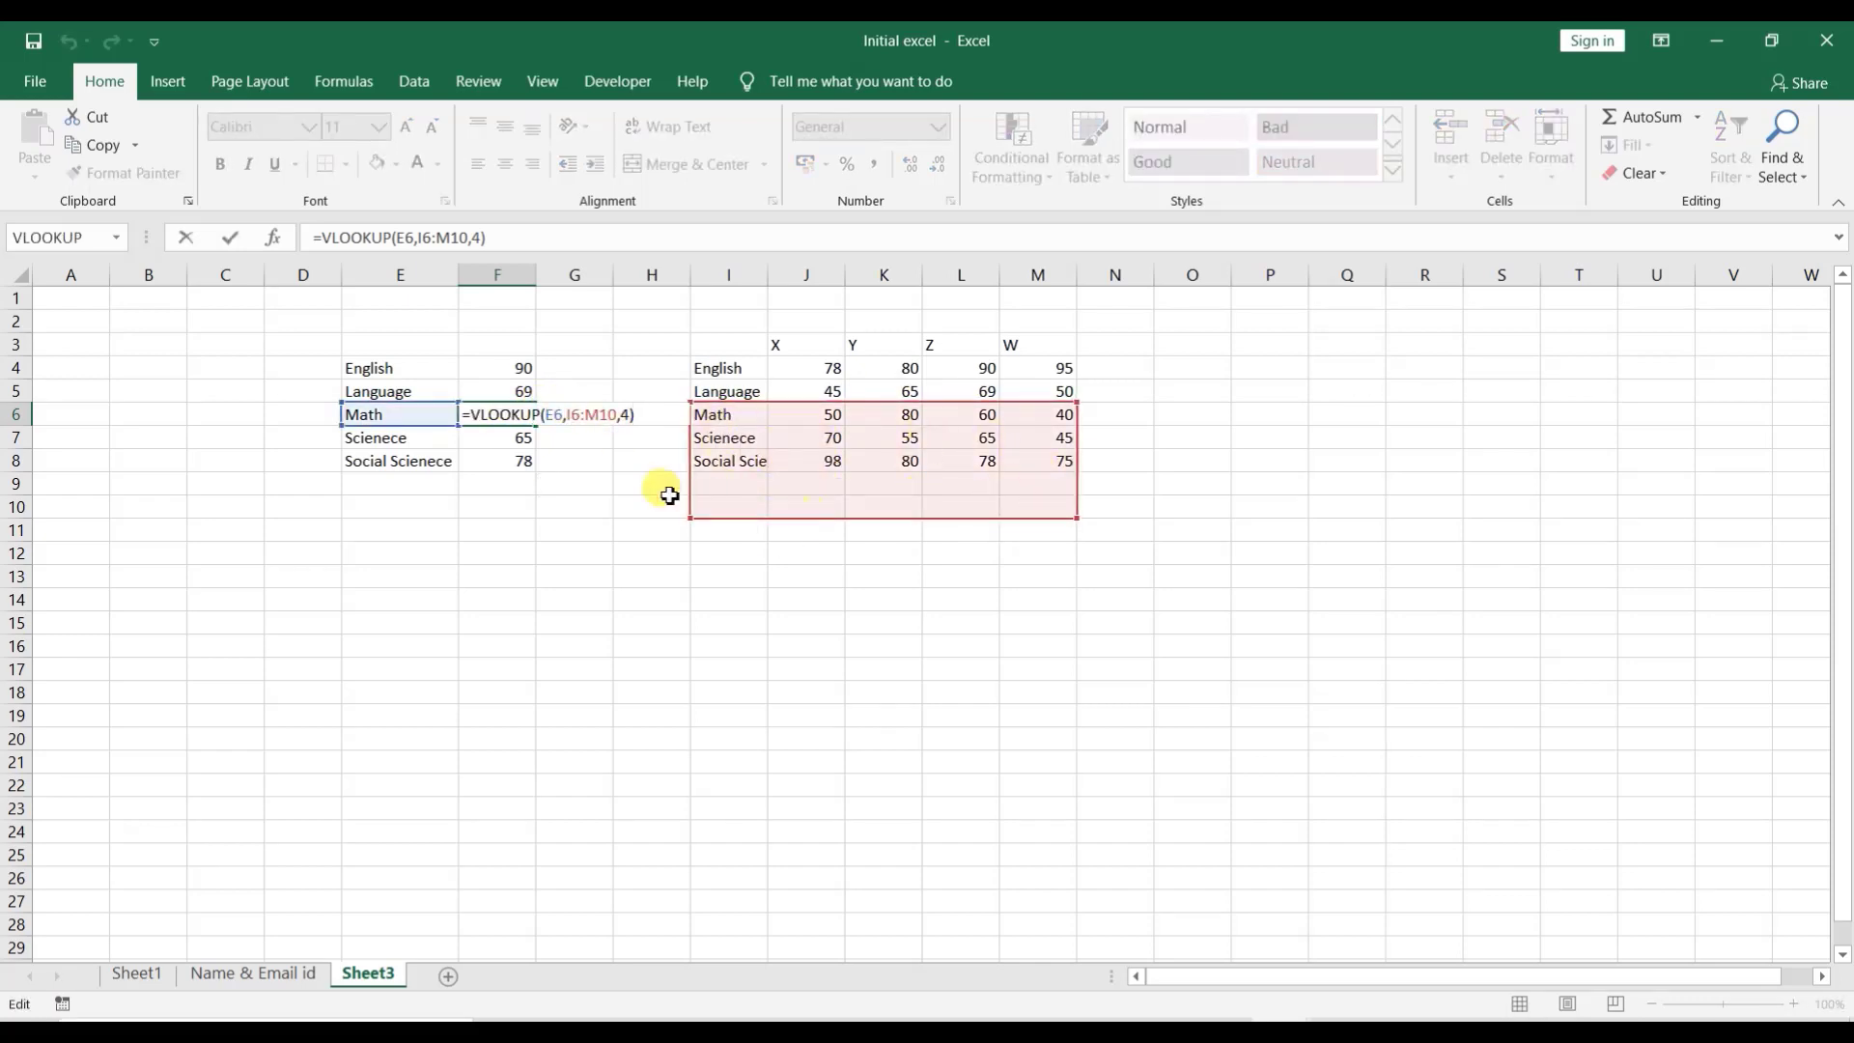
pyautogui.press('Escape')
# Step: Lock the references in F4 so it reads =VLOOKUP($E4,$I$4:$M$8,4), and fill it down to F8
pyautogui.doubleClick(572, 368)
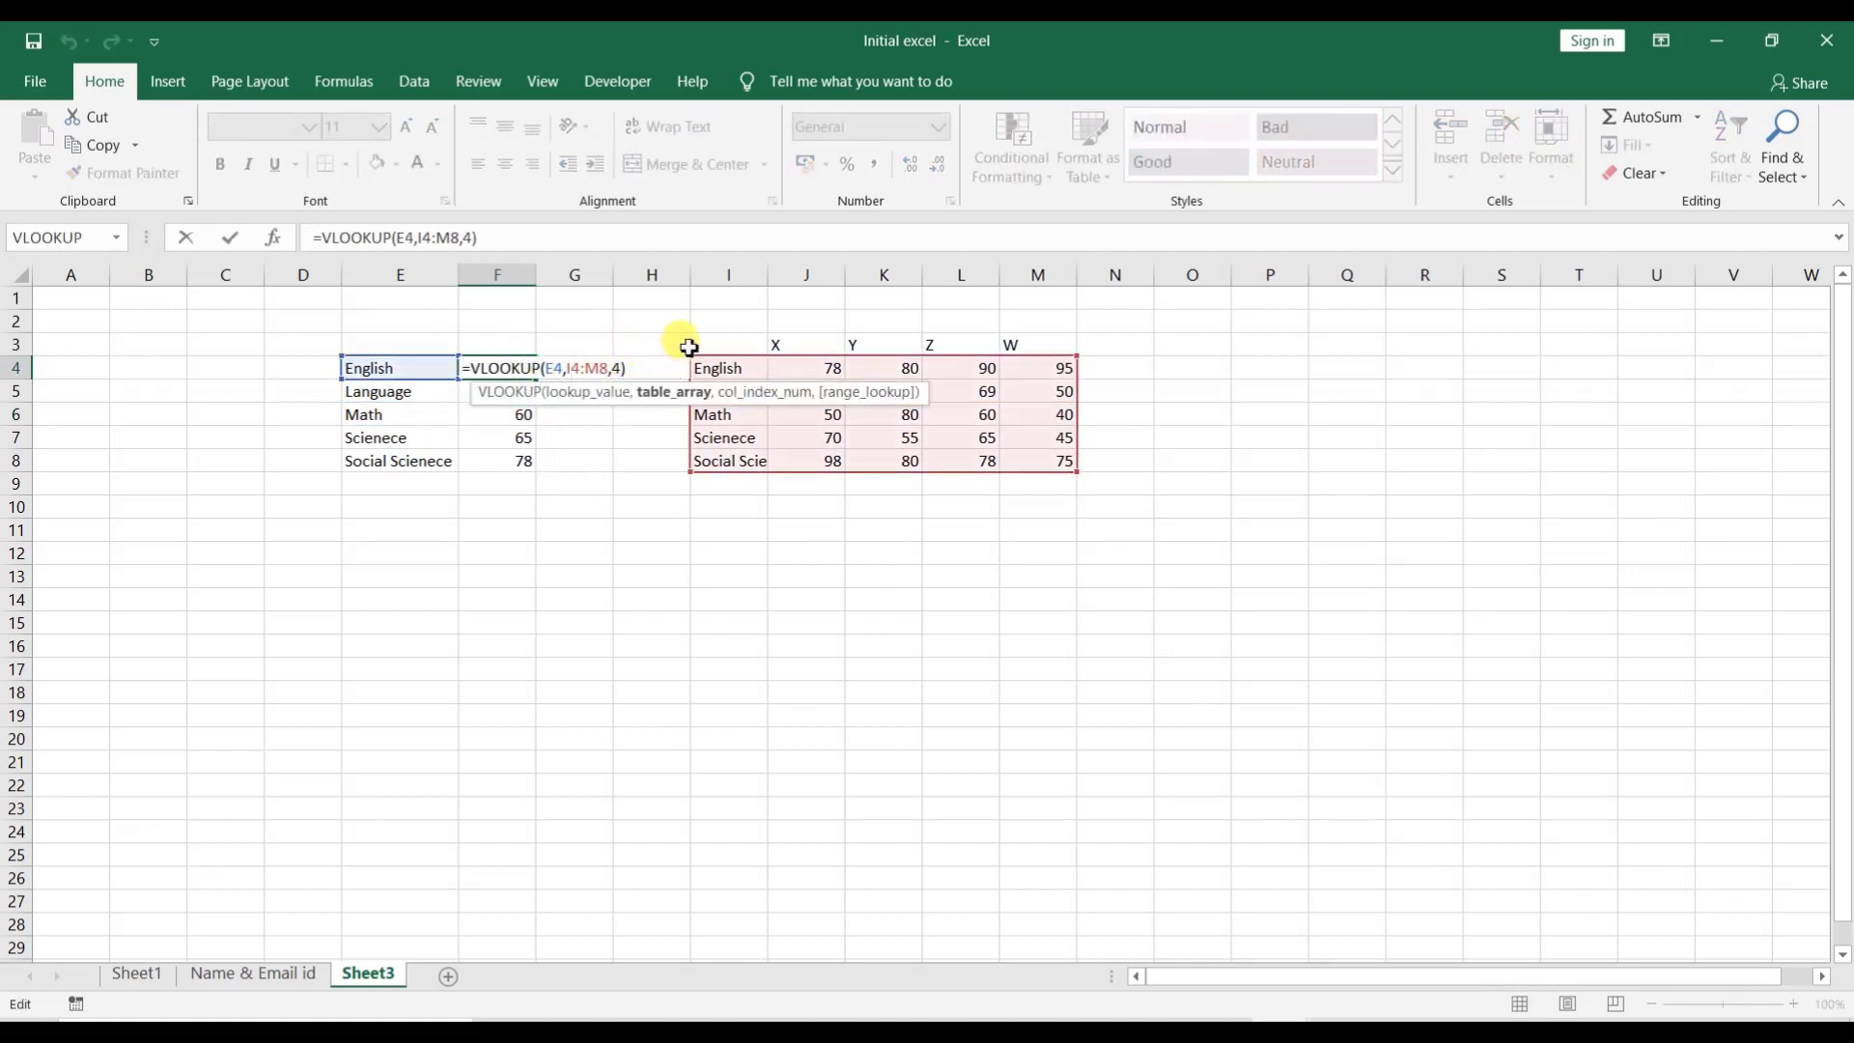
pyautogui.press('F4')
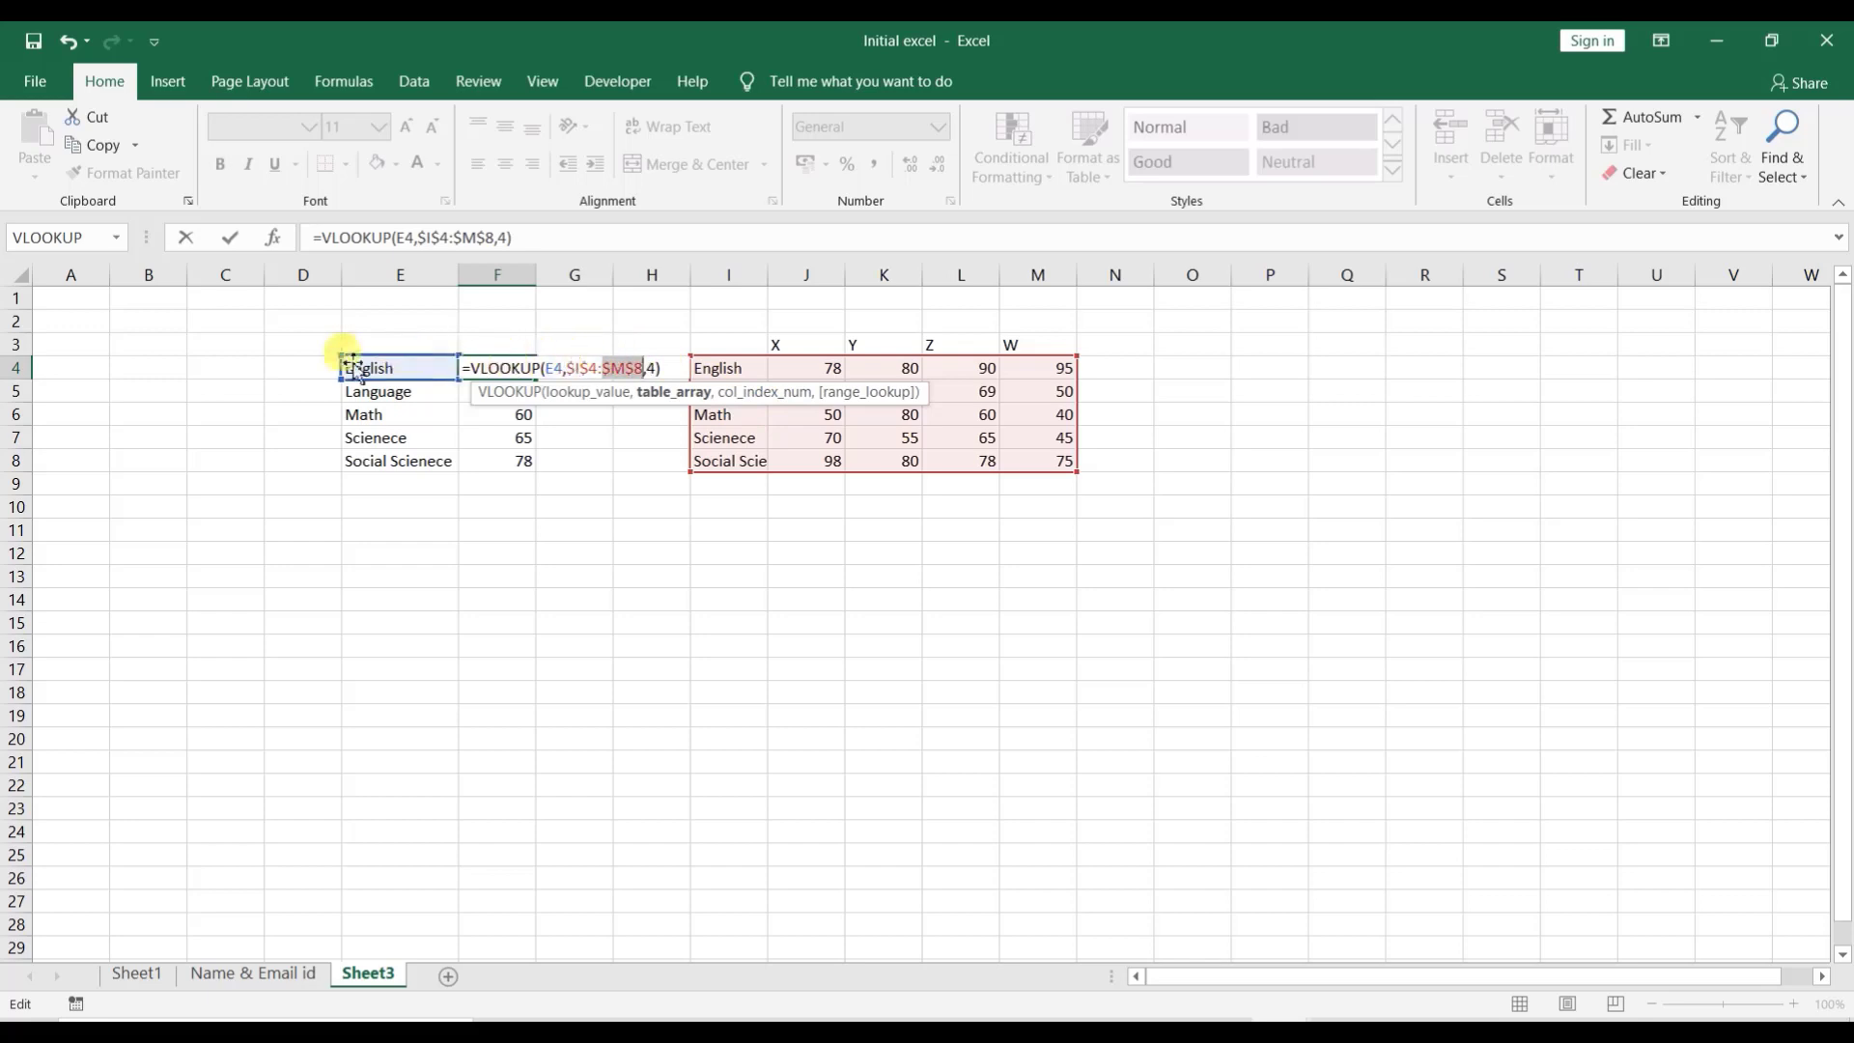
pyautogui.click(558, 368)
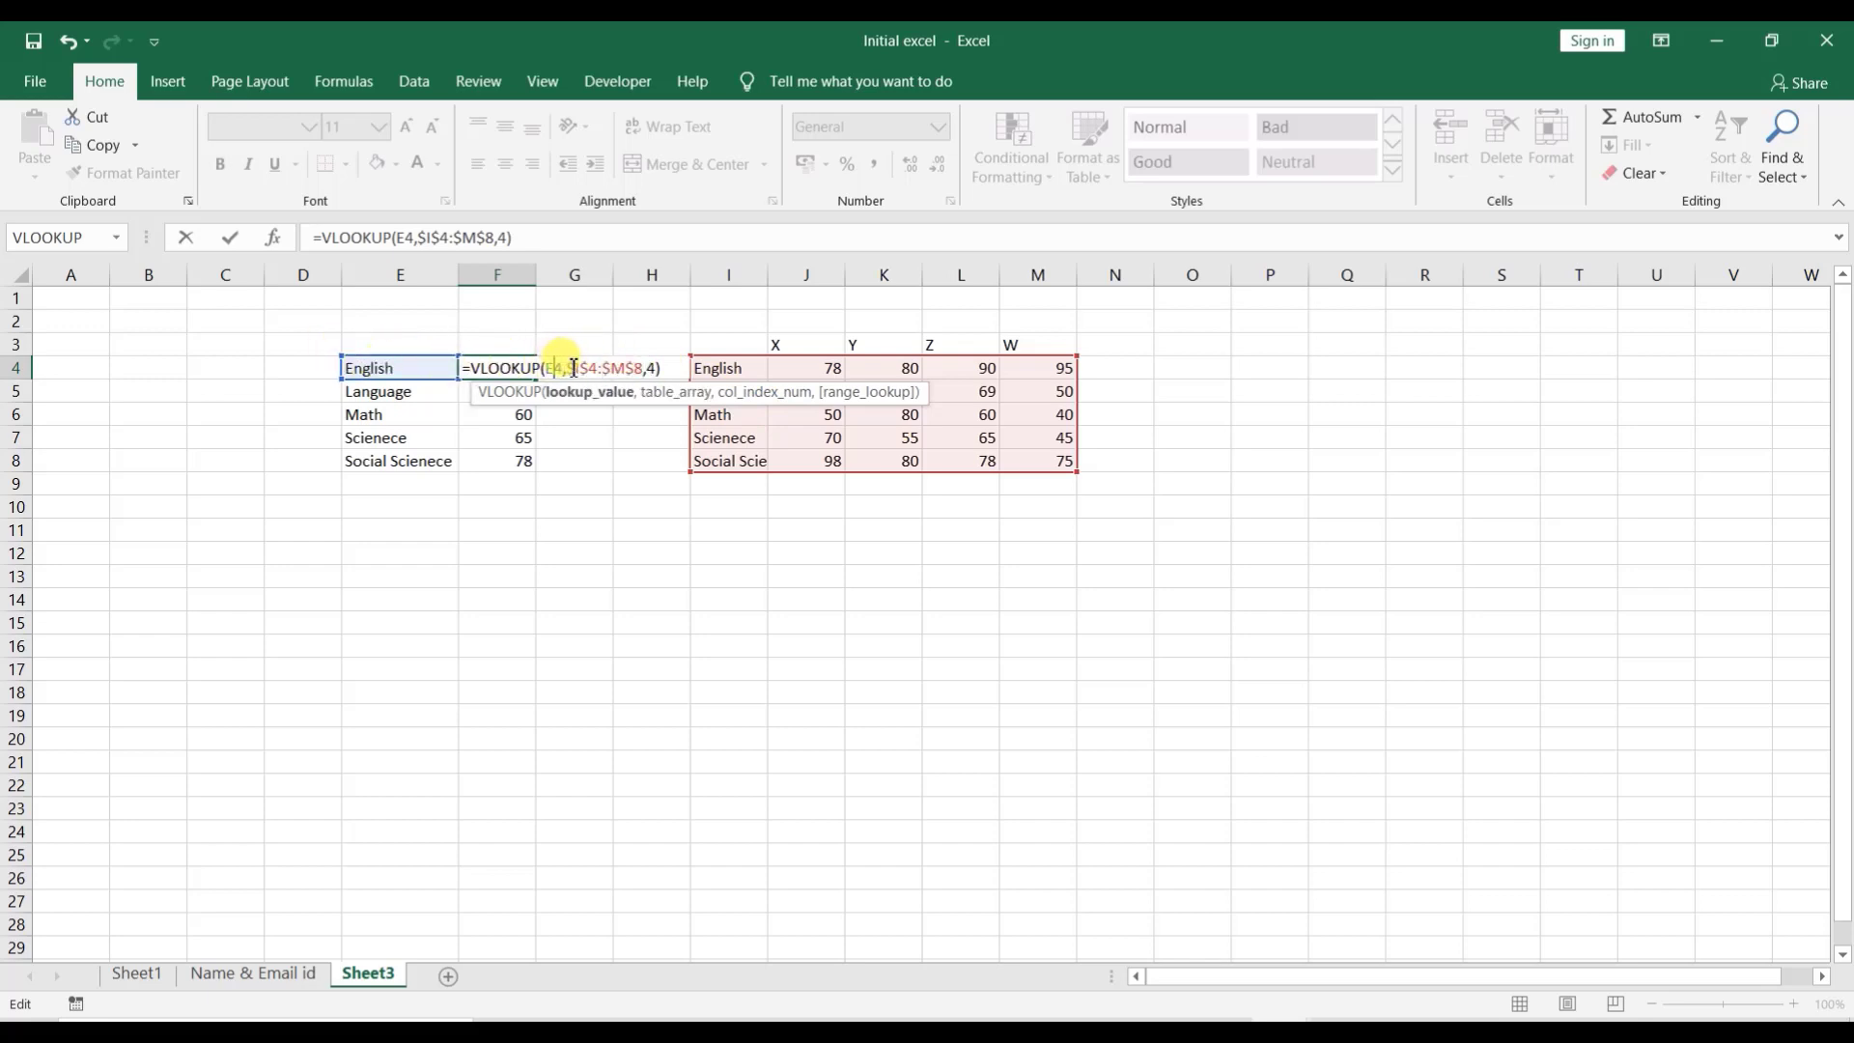
pyautogui.press('F4')
pyautogui.press('F4')
pyautogui.press('F4')
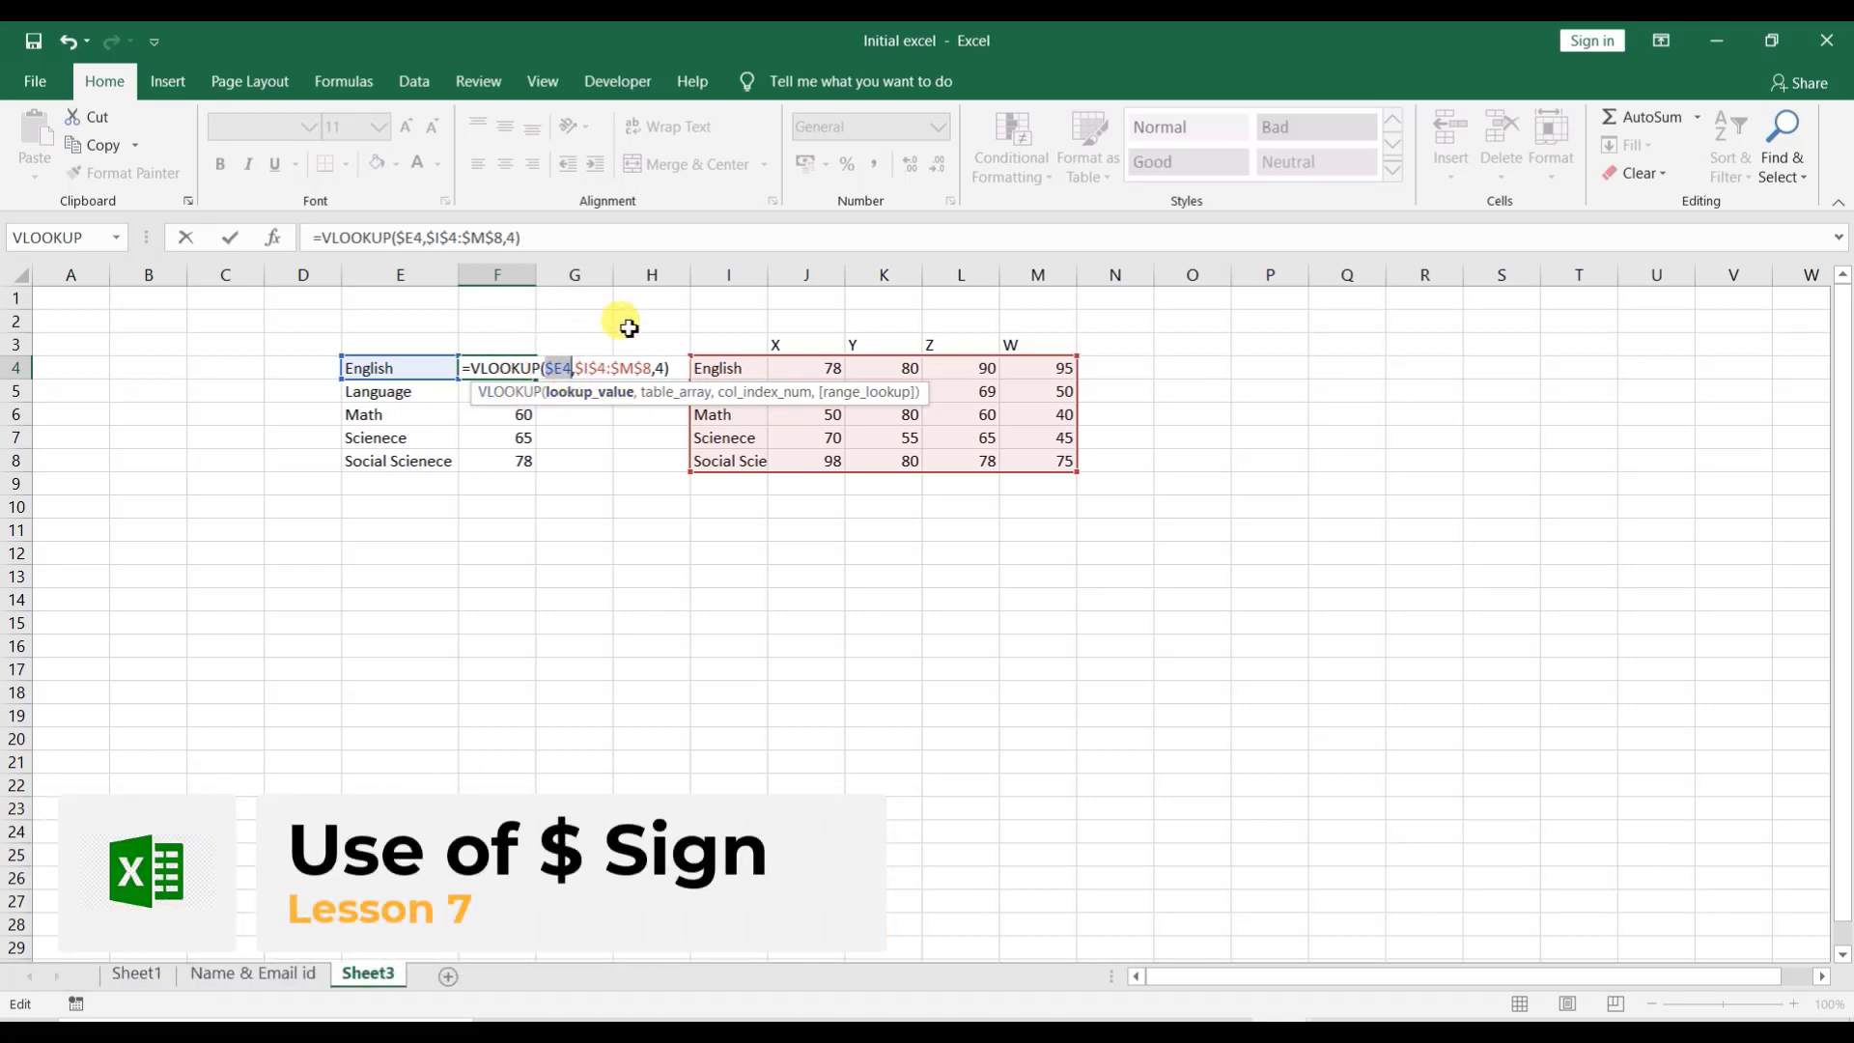
pyautogui.hotkey('ctrl', 'Return')
pyautogui.moveTo(535, 379); pyautogui.dragTo(535, 471)
pyautogui.click(553, 417)
# Step: Inspect the lookup value and table references in the filled formulas of F4:F8
pyautogui.moveTo(523, 391); pyautogui.dragTo(519, 460)
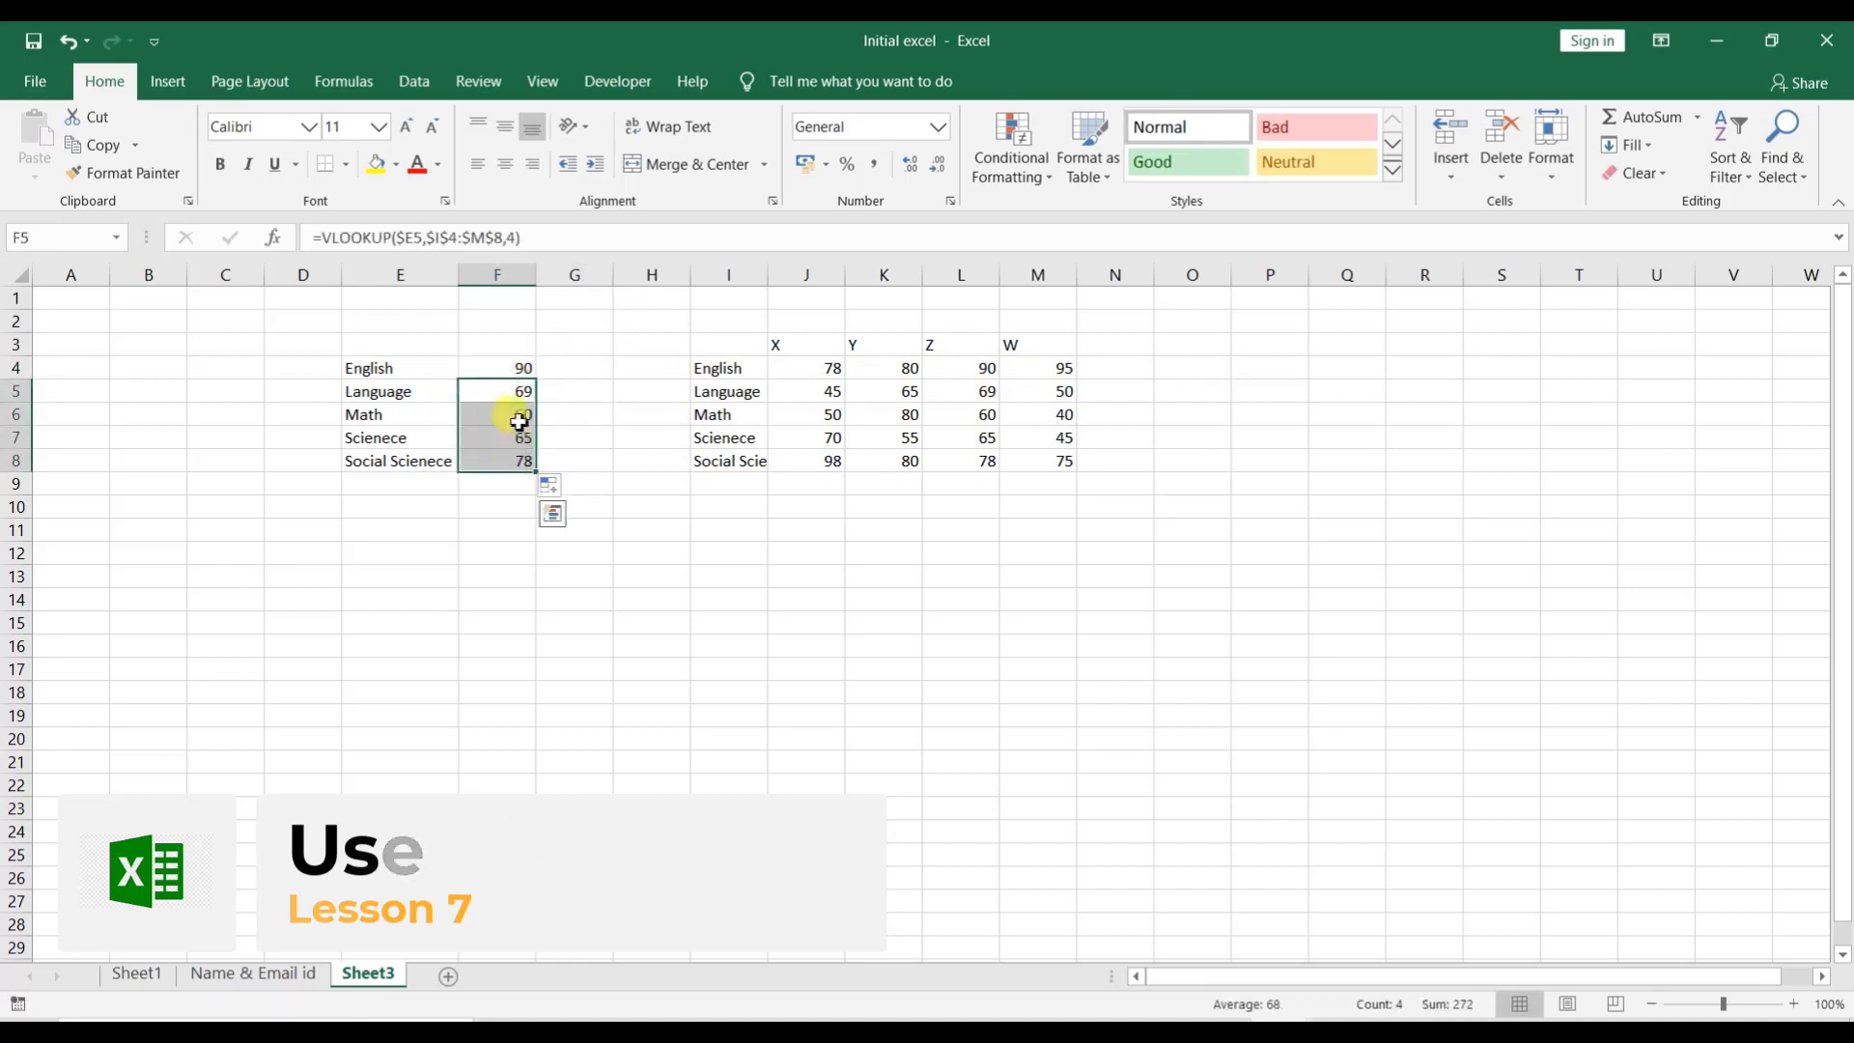
pyautogui.click(513, 413)
pyautogui.doubleClick(513, 409)
pyautogui.press('Escape')
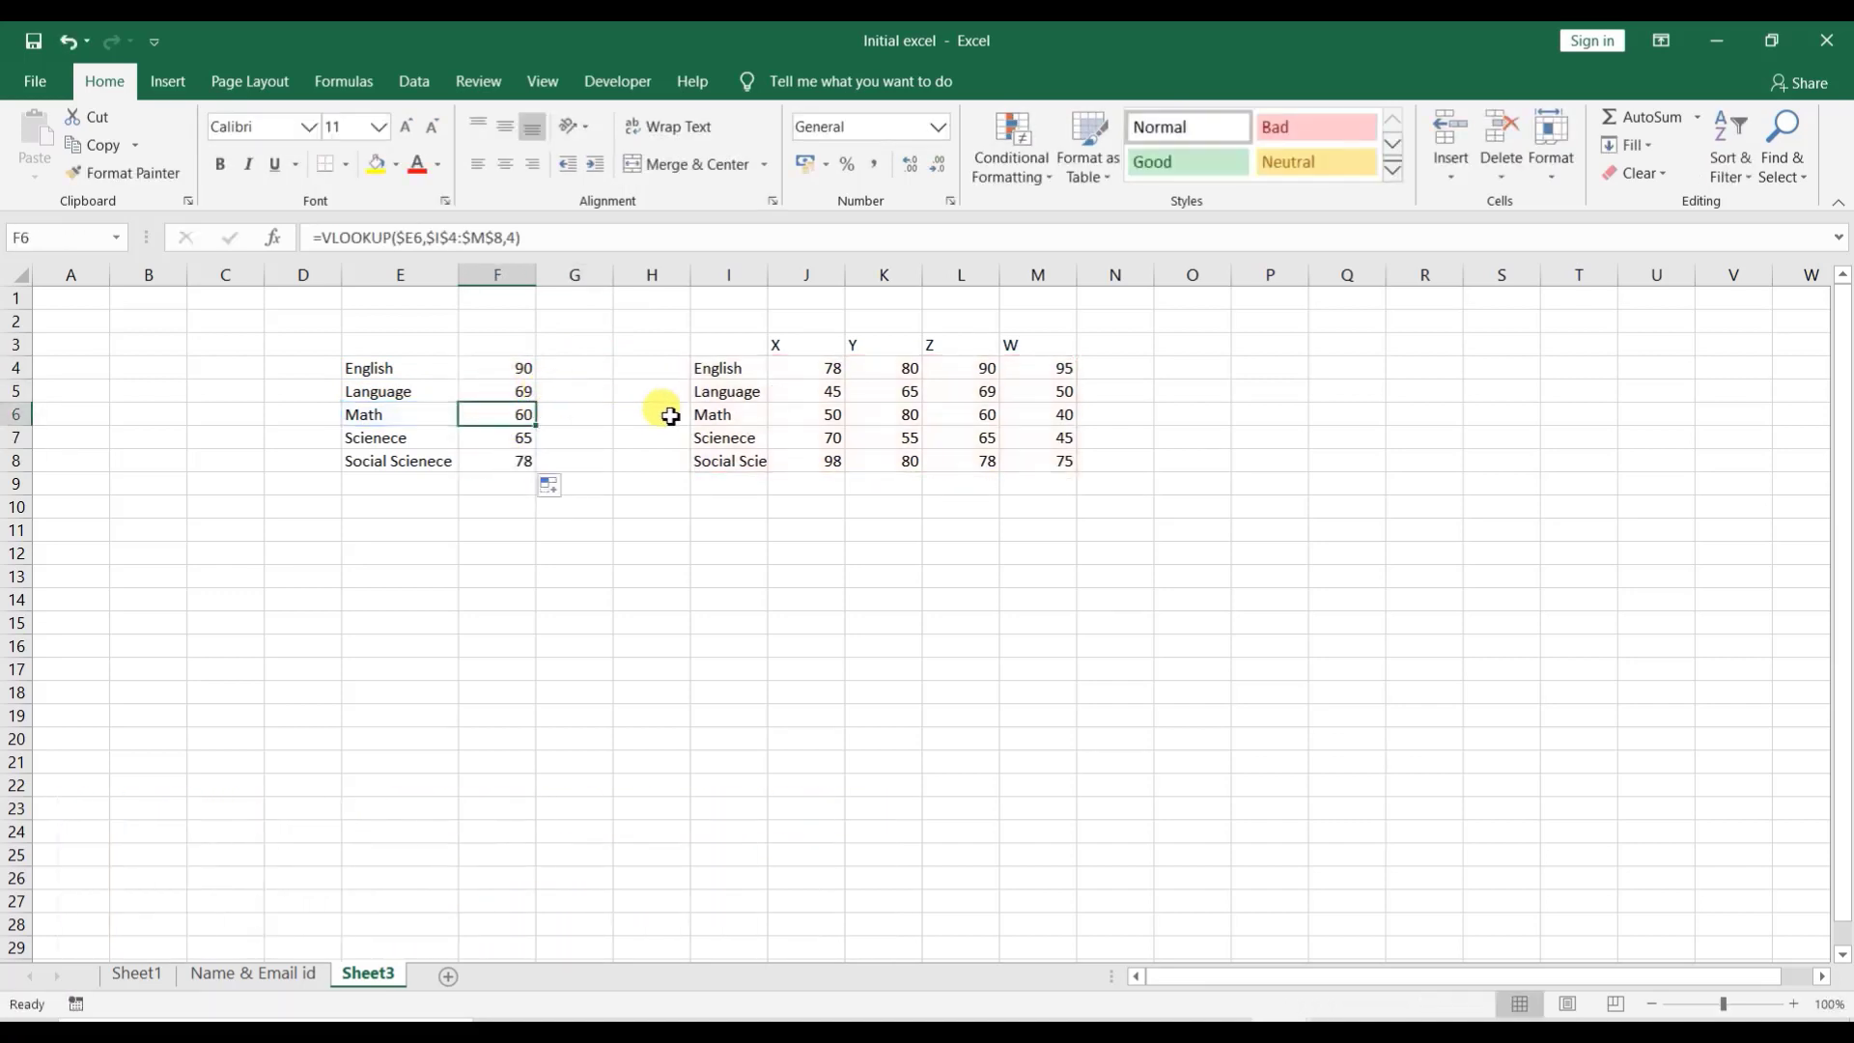
pyautogui.click(480, 464)
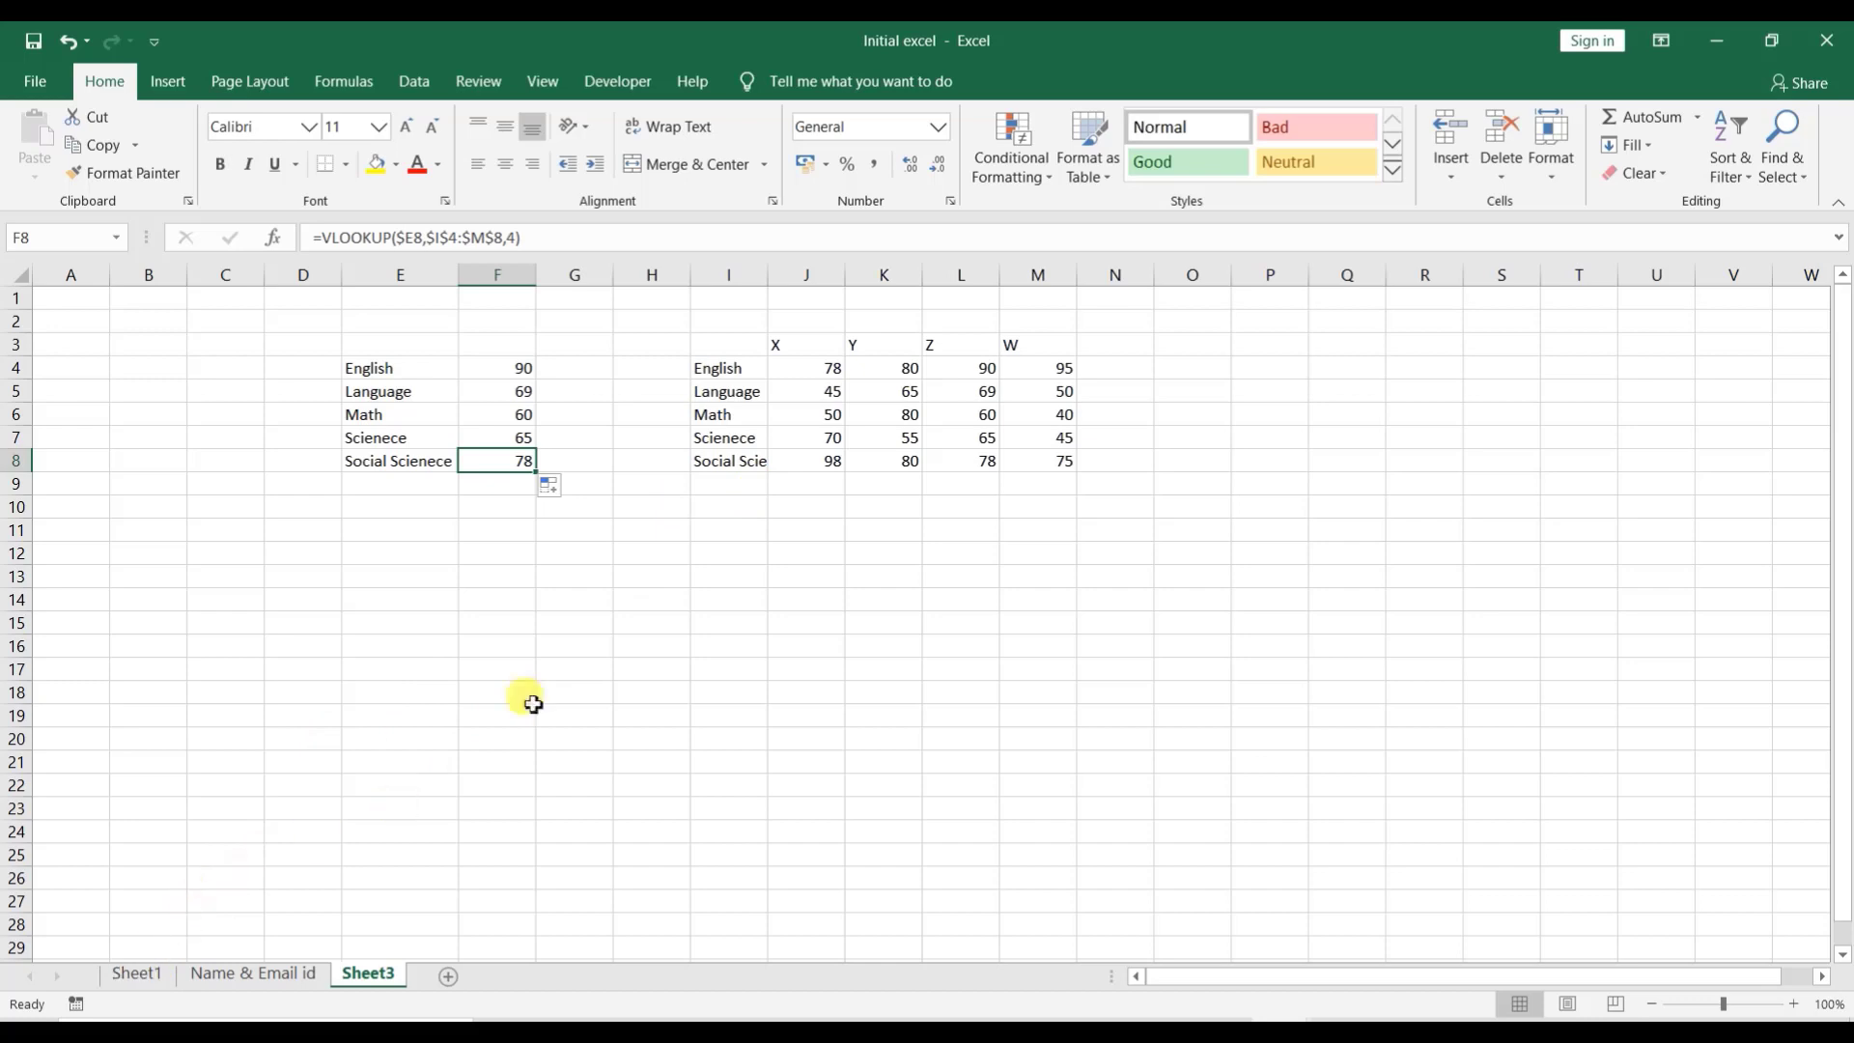
pyautogui.click(523, 365)
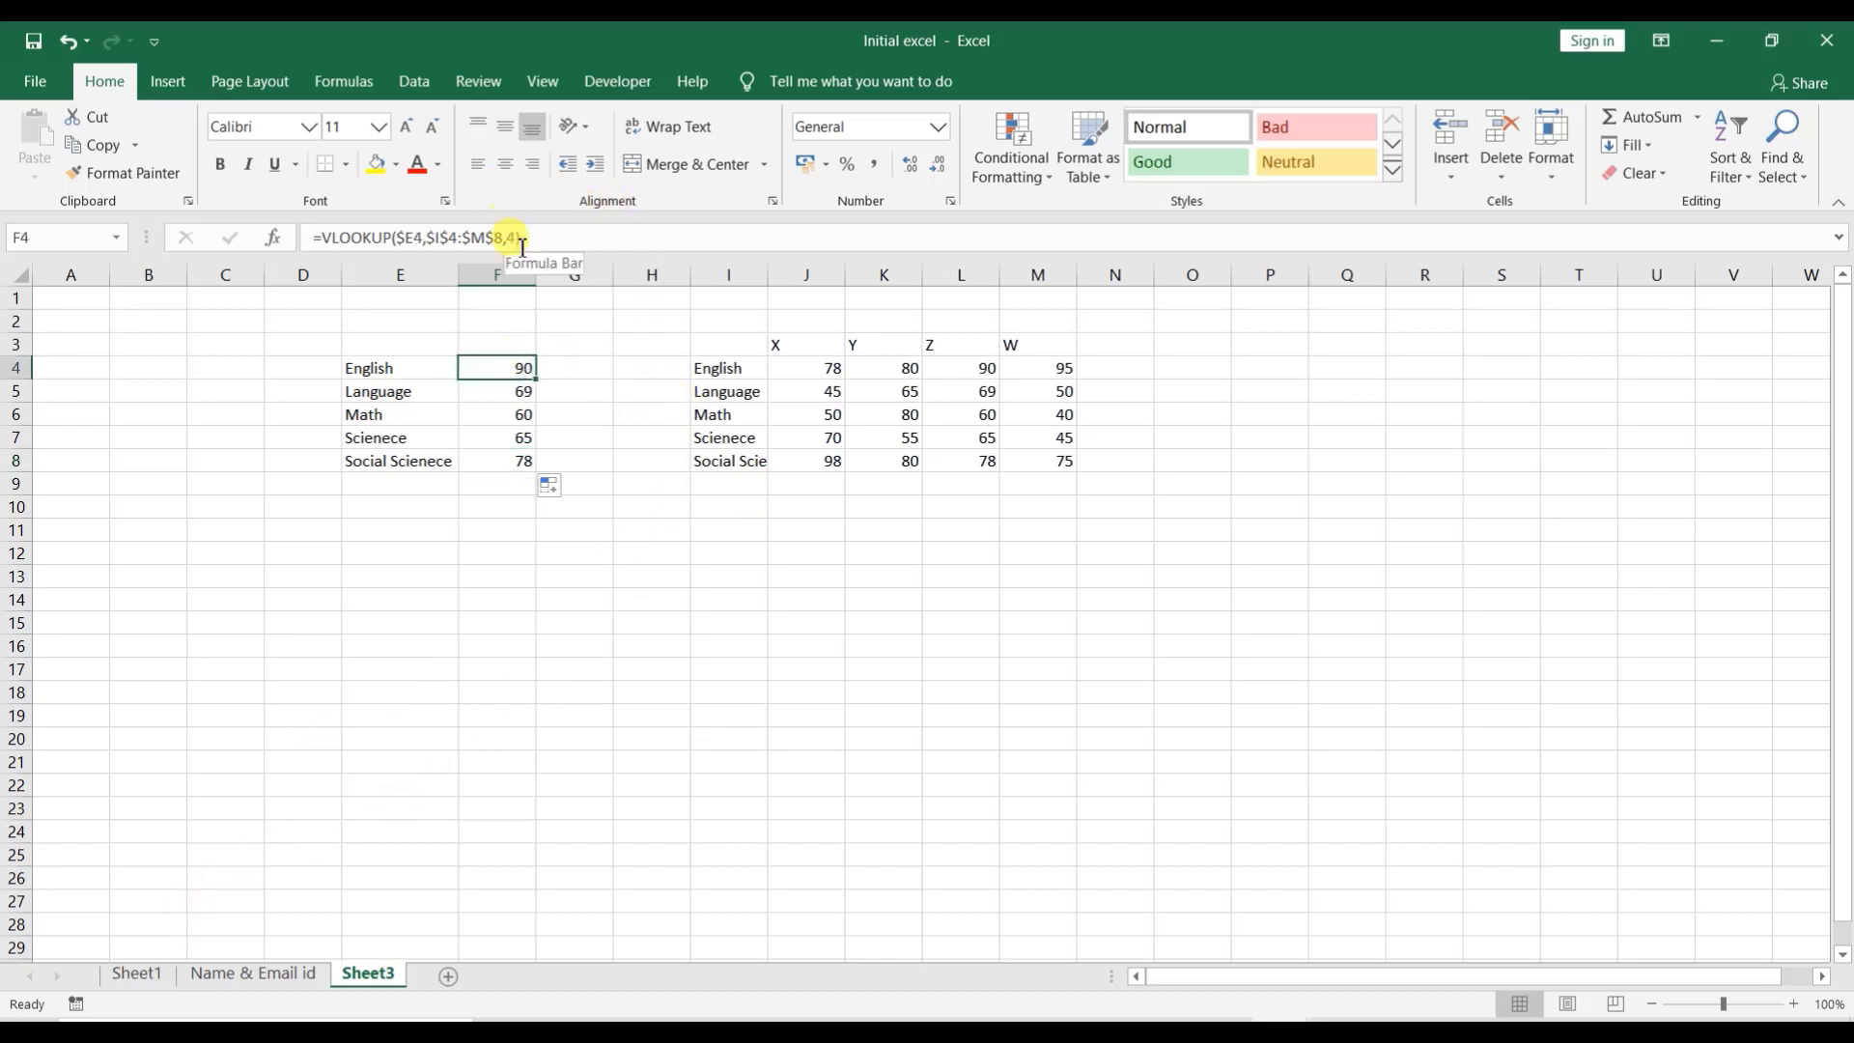